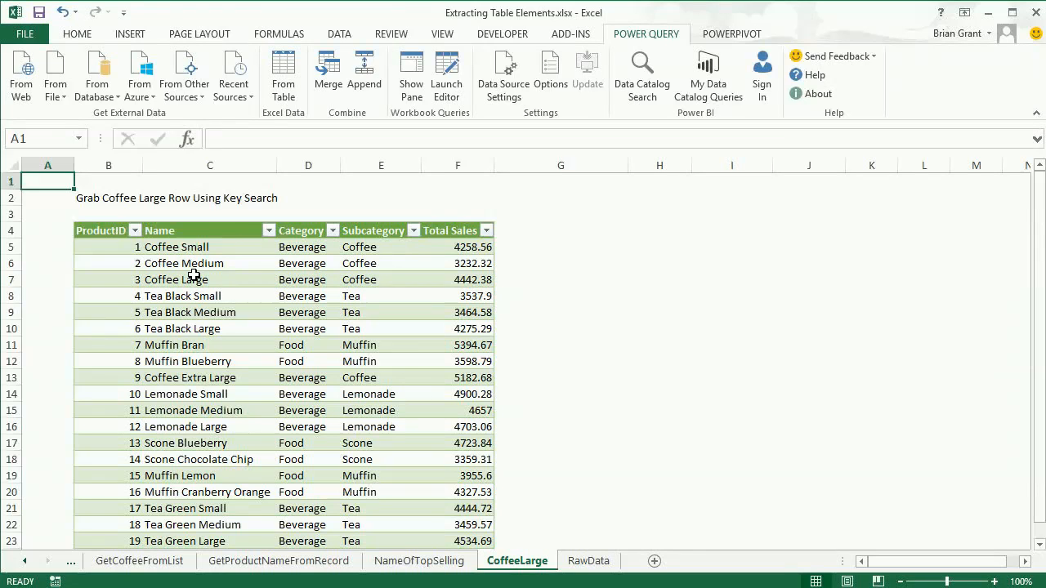
# - Highlight the Coffee Large row across the product table on the CoffeeLarge sheet
pyautogui.click(187, 275)
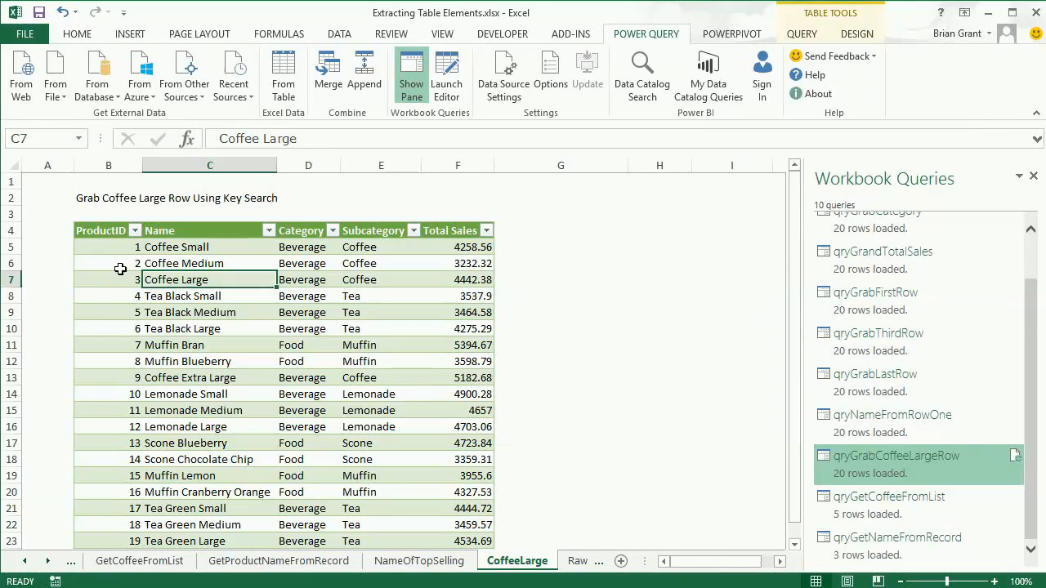
pyautogui.moveTo(110, 279); pyautogui.dragTo(435, 280)
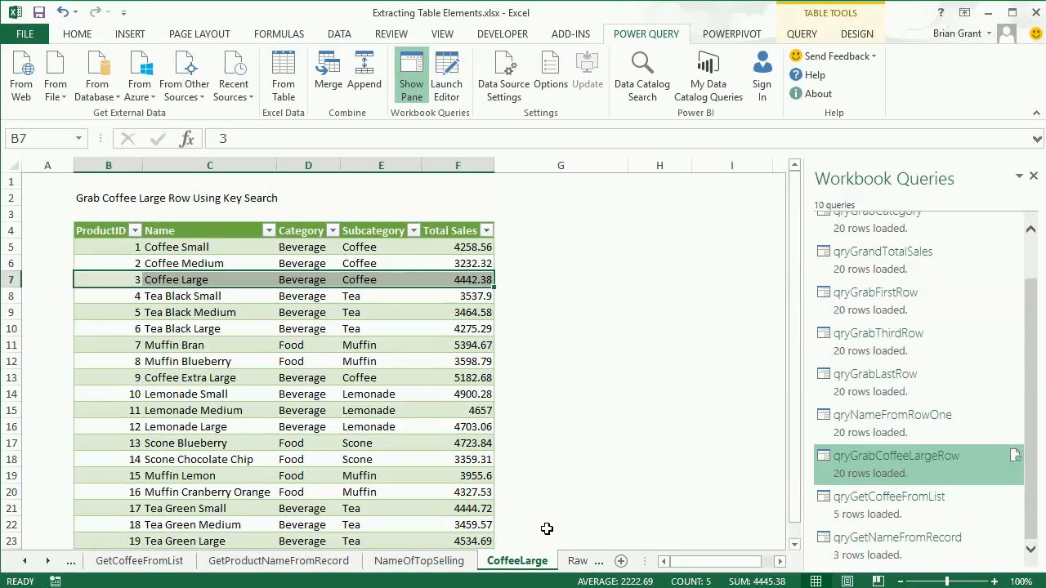
pyautogui.click(335, 359)
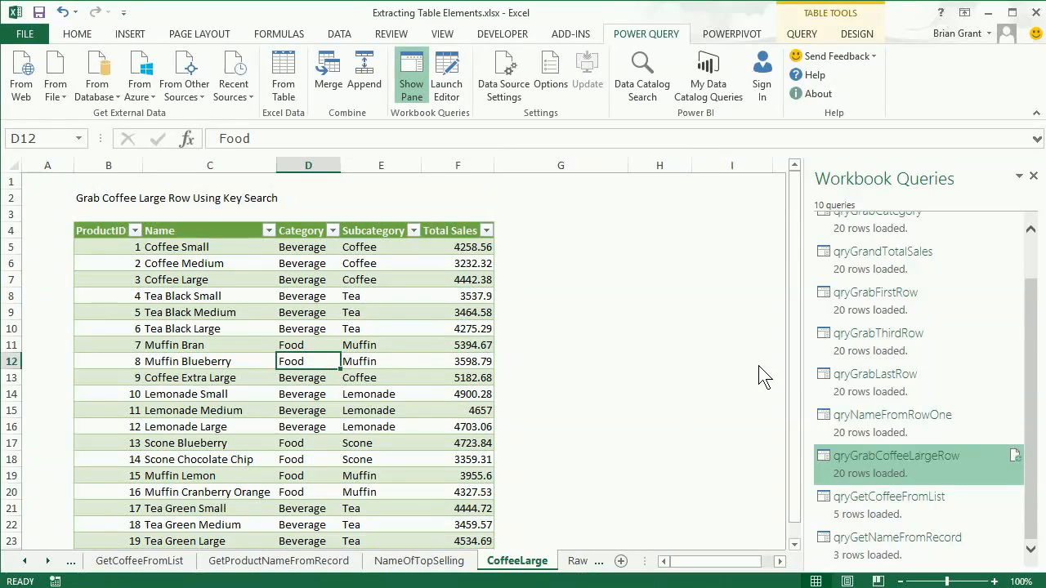
# - Open the qryGrabCoffeeLargeRow workbook query for editing
pyautogui.click(412, 82)
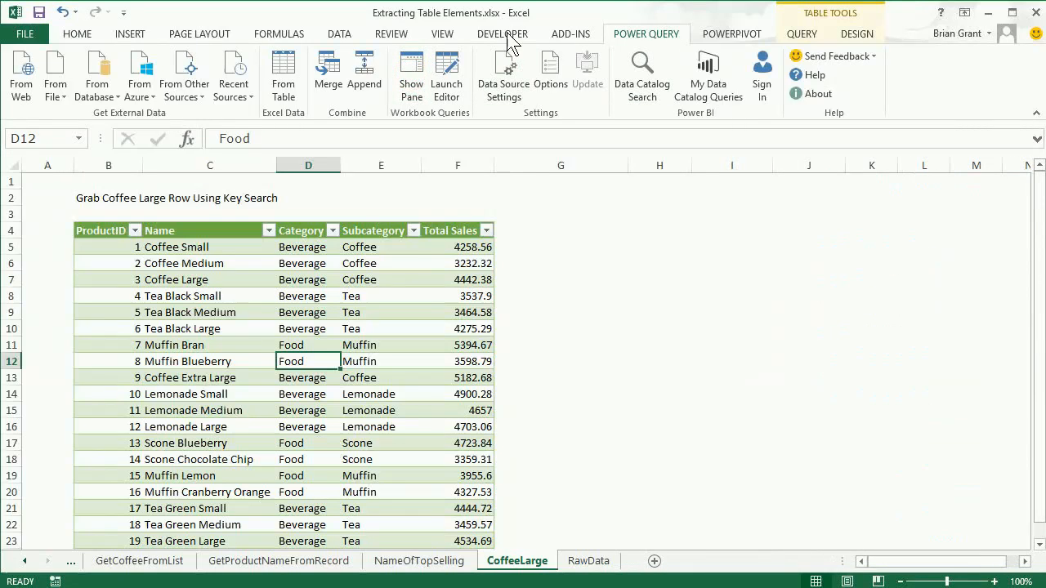
pyautogui.click(411, 82)
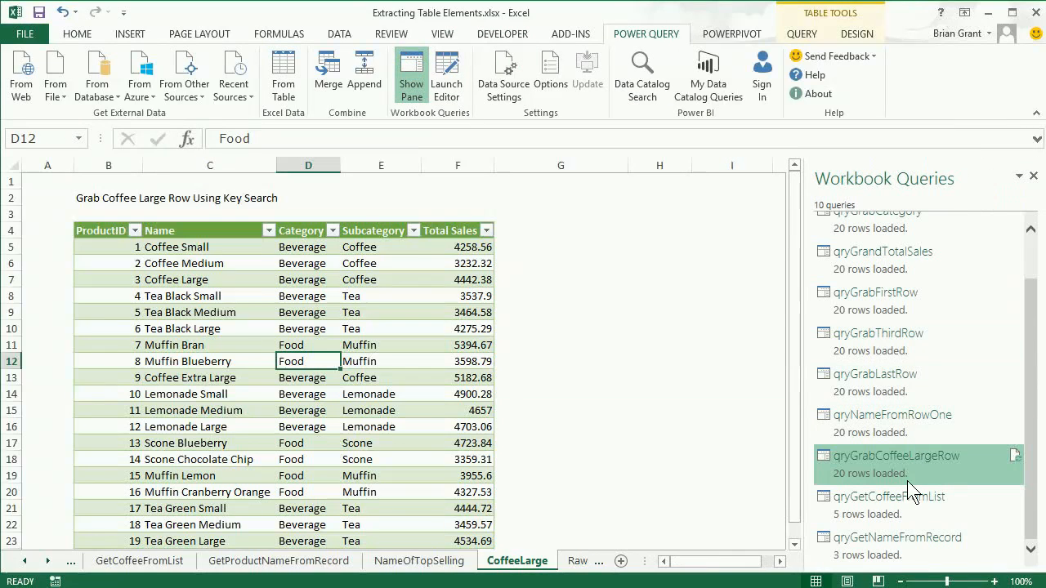
pyautogui.moveTo(854, 459)
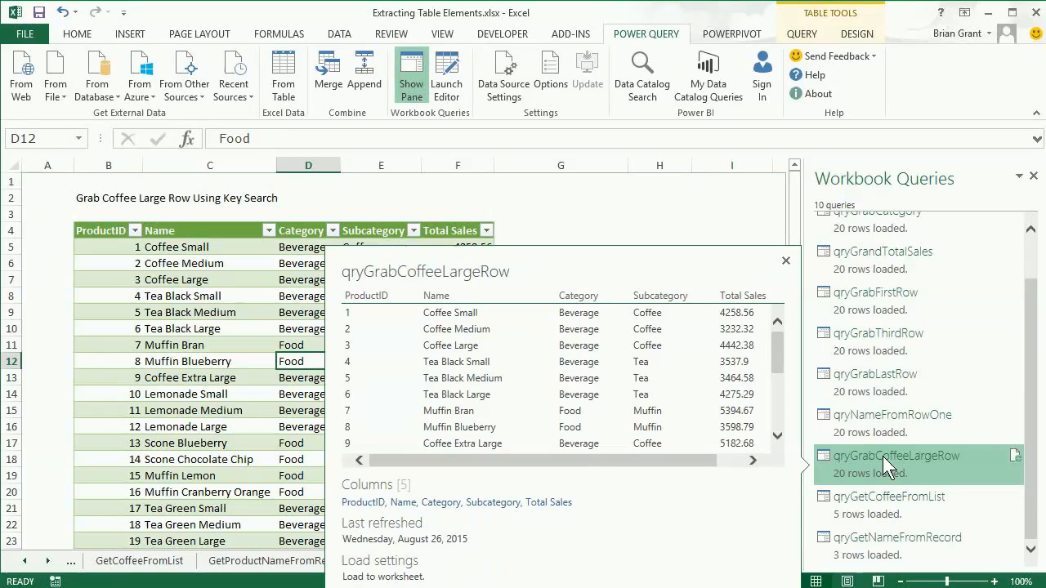
pyautogui.rightClick(929, 458)
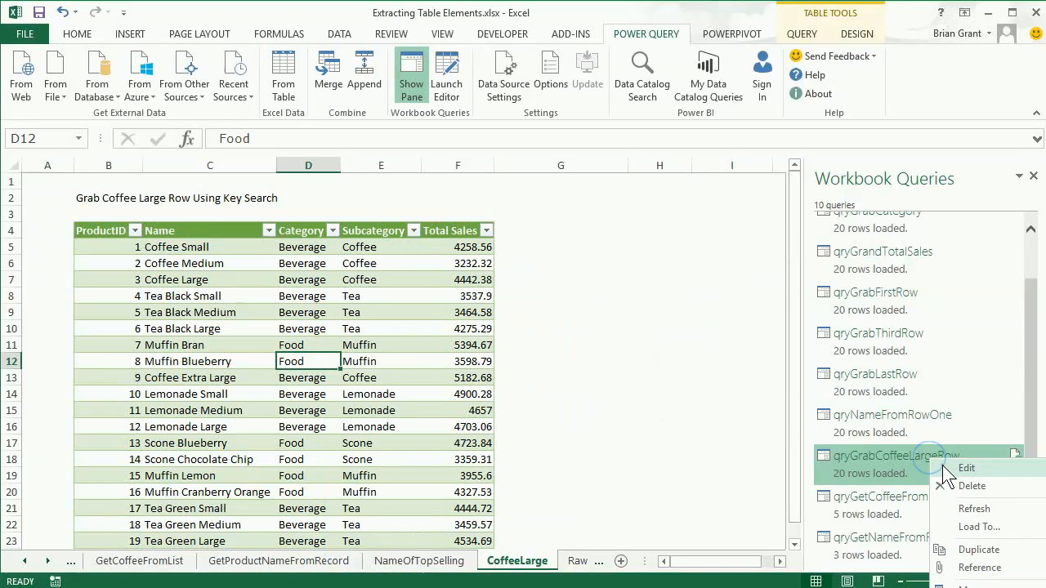
pyautogui.click(943, 466)
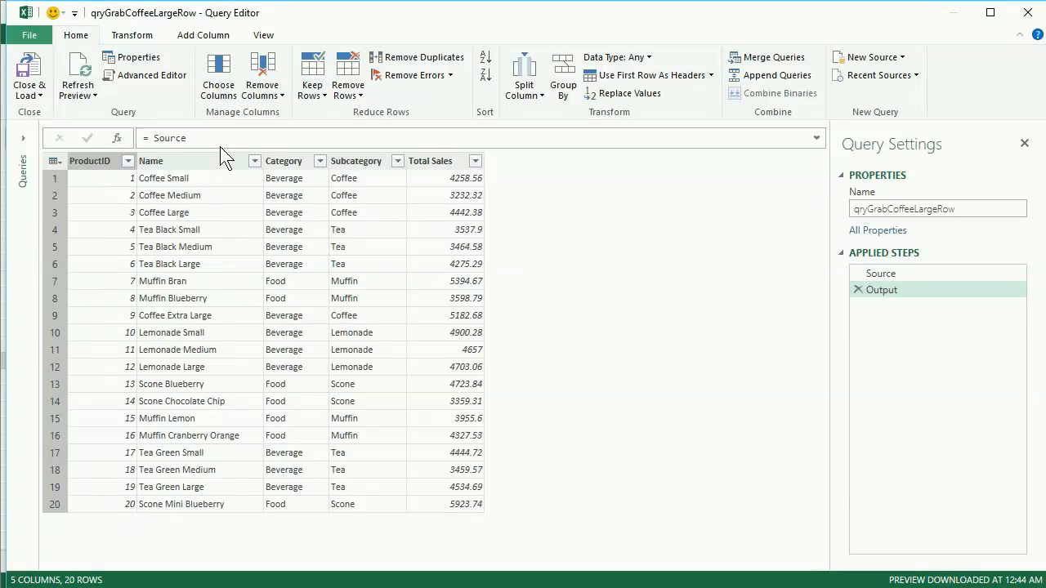
# - Retrieve the third row by position by setting the Output step's formula to = Source{3-1}
pyautogui.click(218, 142)
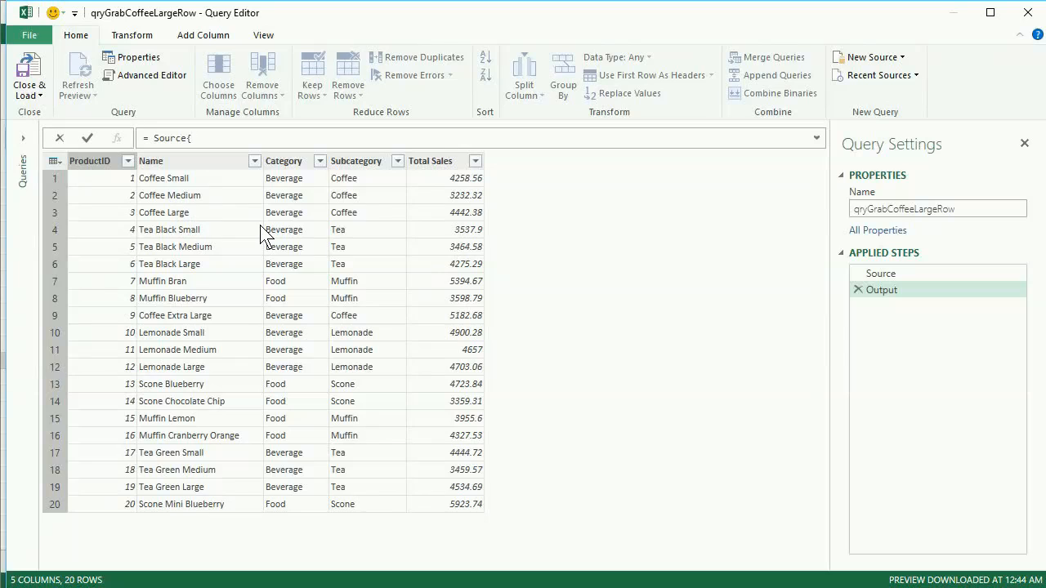
pyautogui.write('{3-1}')
pyautogui.press('Return')
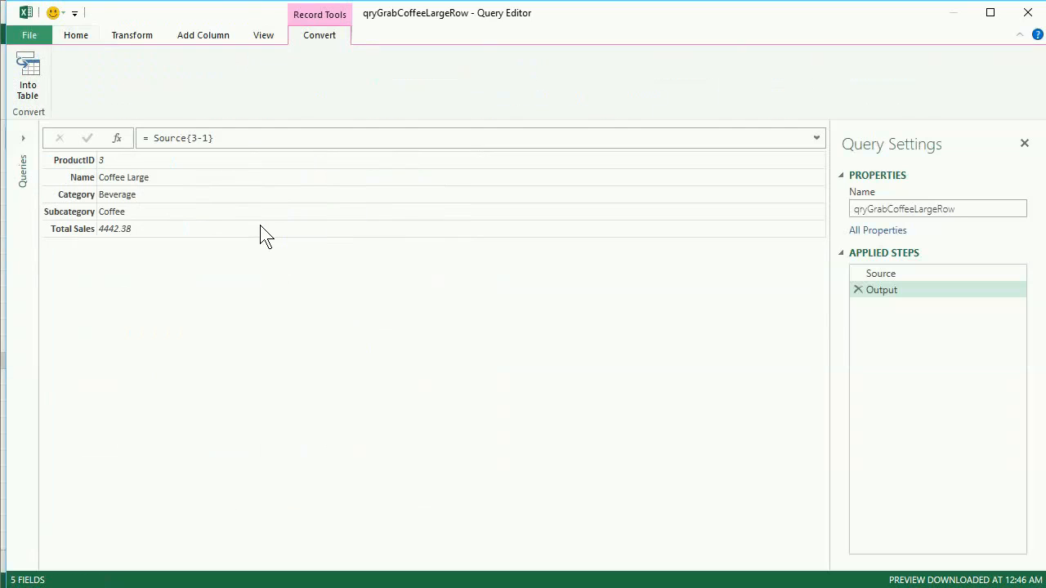
# - Remove the positional row index from the Output formula, leaving = Source
pyautogui.click(189, 139)
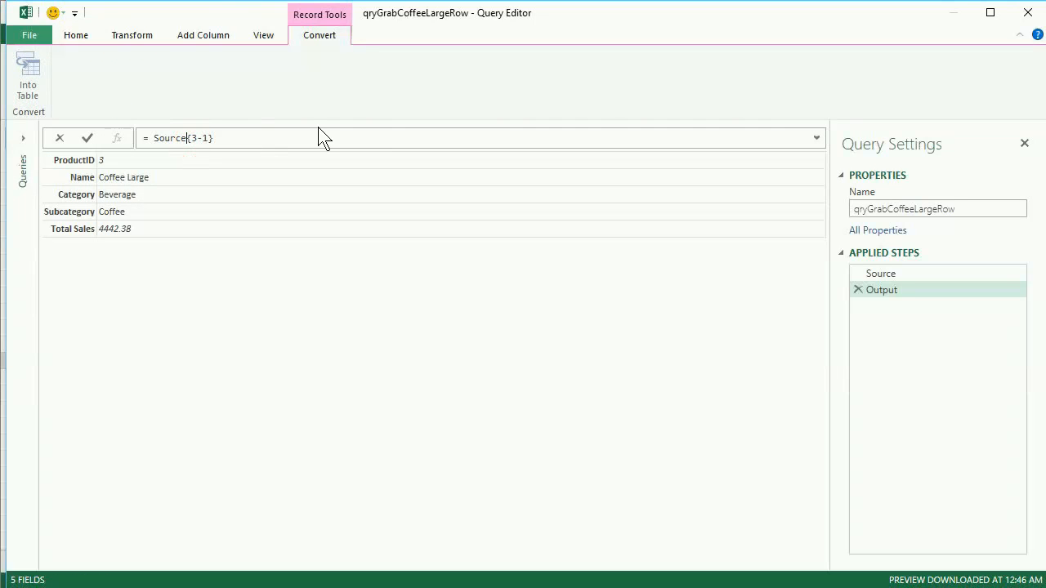
pyautogui.press('Delete')
pyautogui.press('Delete')
pyautogui.press('Delete')
pyautogui.press('Delete')
pyautogui.press('Delete')
pyautogui.press('Return')
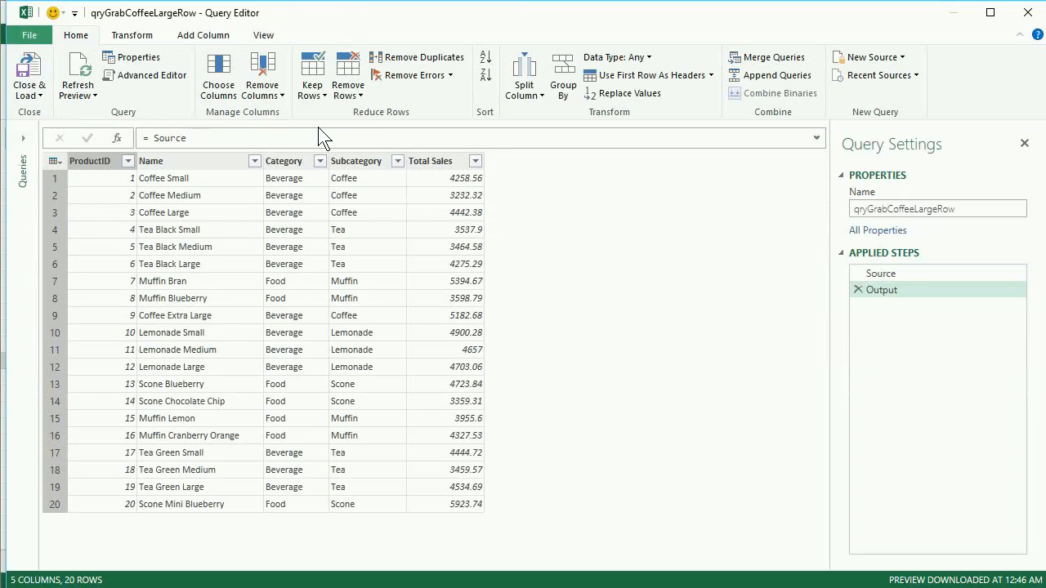
# - Extend the Output formula with a key lookup that matches the record [Name = "Coffee Large"] inside curly braces
pyautogui.click(230, 140)
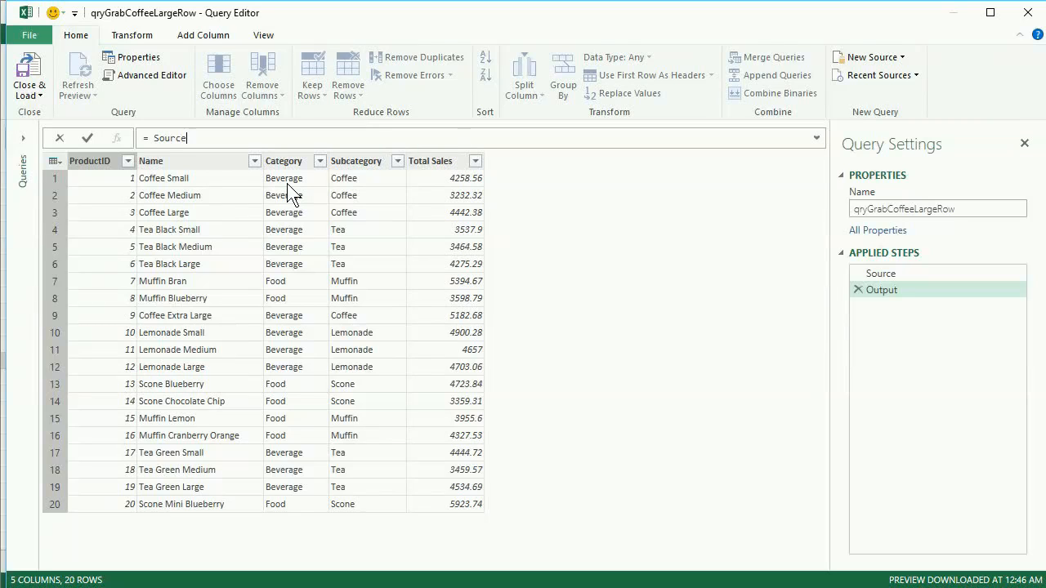
pyautogui.write('{')
pyautogui.write('}')
pyautogui.write('[')
pyautogui.write('Name')
pyautogui.write(' = ')
pyautogui.write('"')
pyautogui.write('Coffee')
pyautogui.write(' Large')
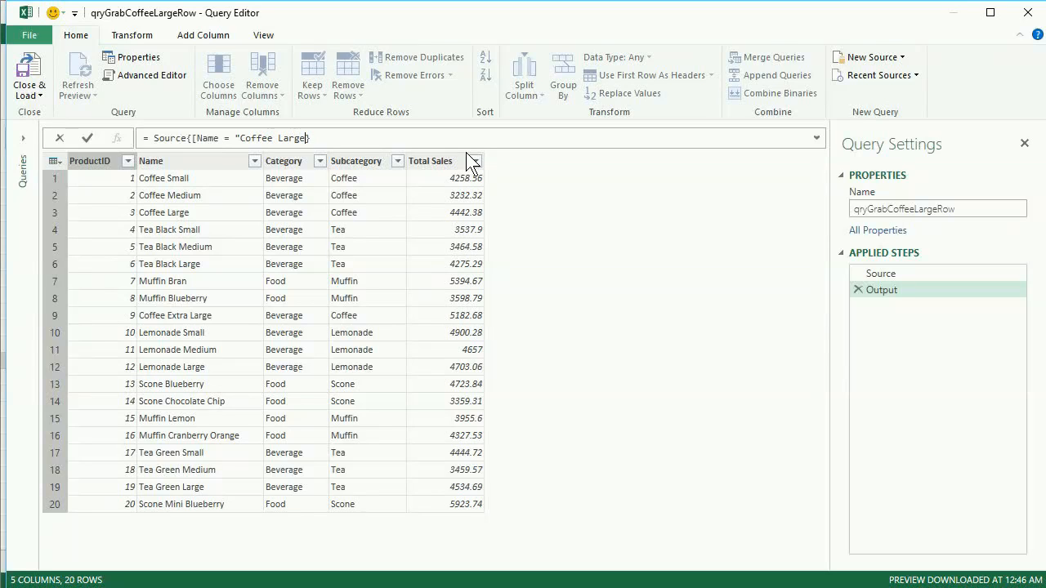
pyautogui.write('"]')
pyautogui.press('Right')
pyautogui.press('Right')
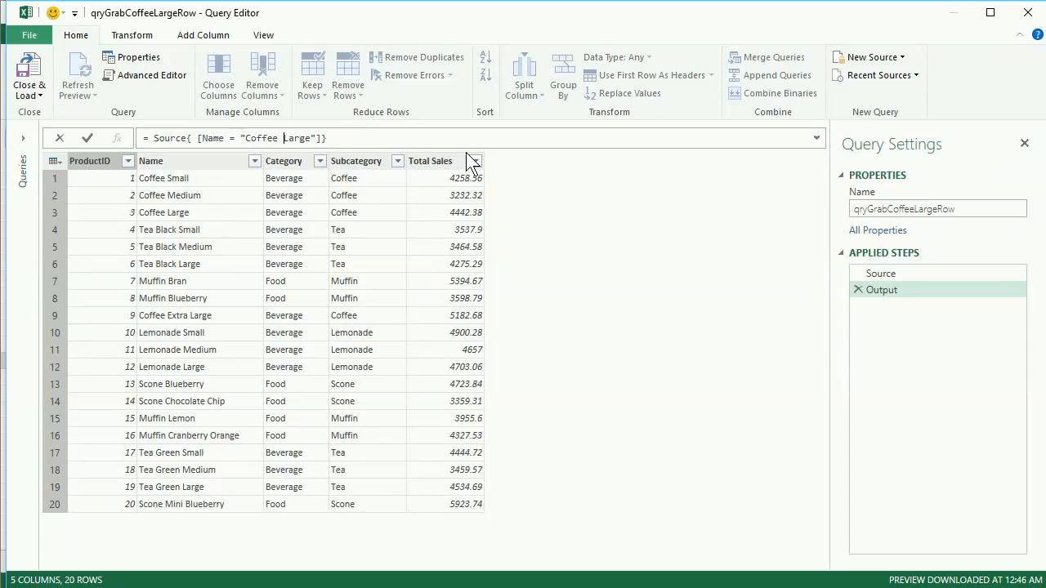
# - Finish spacing the lookup, apply = Source{ [Name = "Coffee Large"] }, and compare the Source and Output steps
pyautogui.press('Left')
pyautogui.press('Left')
pyautogui.press('Left')
pyautogui.press('Left')
pyautogui.press('Left')
pyautogui.press('Left')
pyautogui.write(']')
pyautogui.press('BackSpace')
pyautogui.click(362, 138)
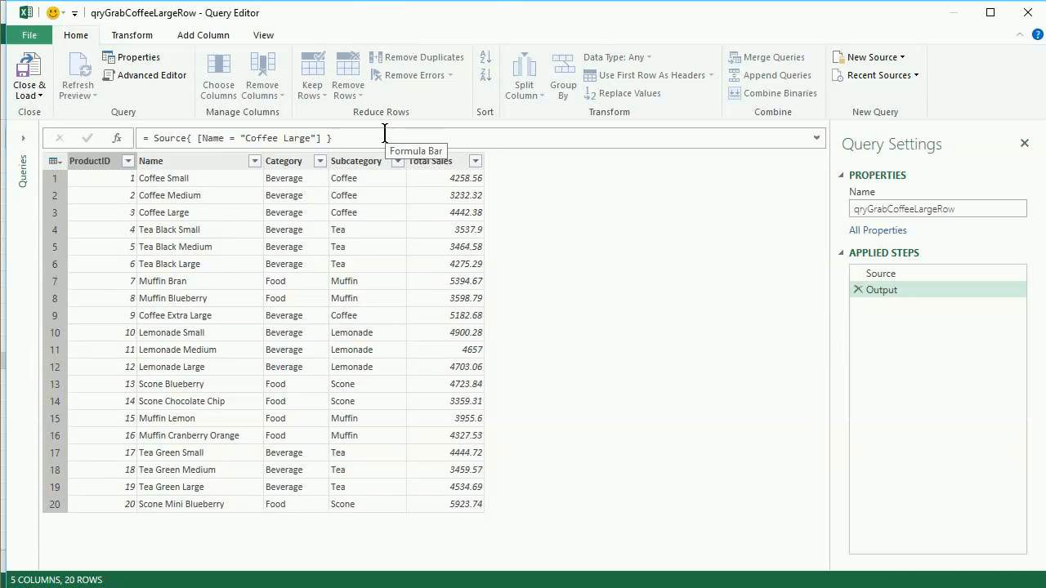
pyautogui.press('Return')
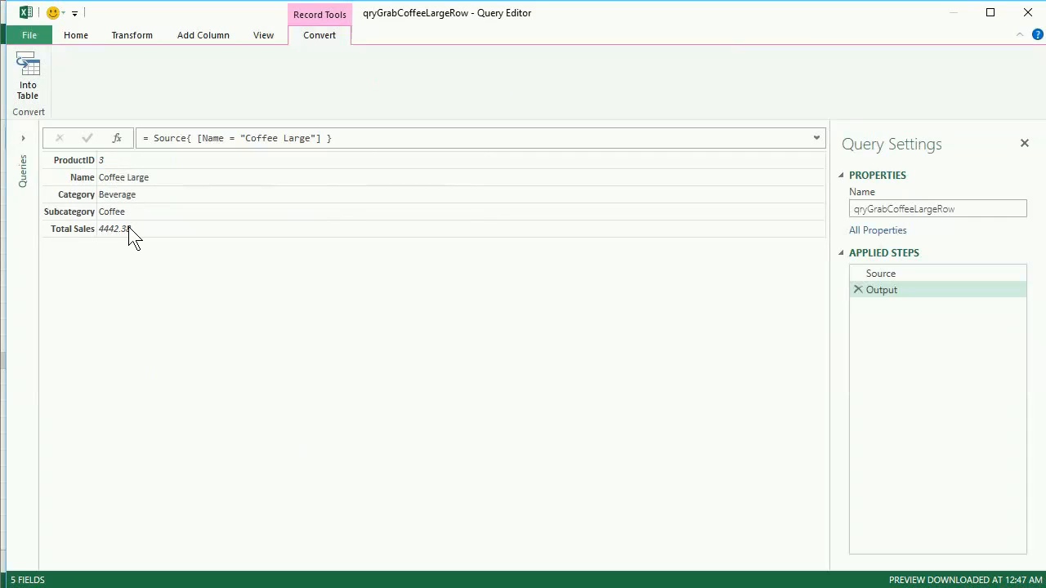
pyautogui.click(917, 272)
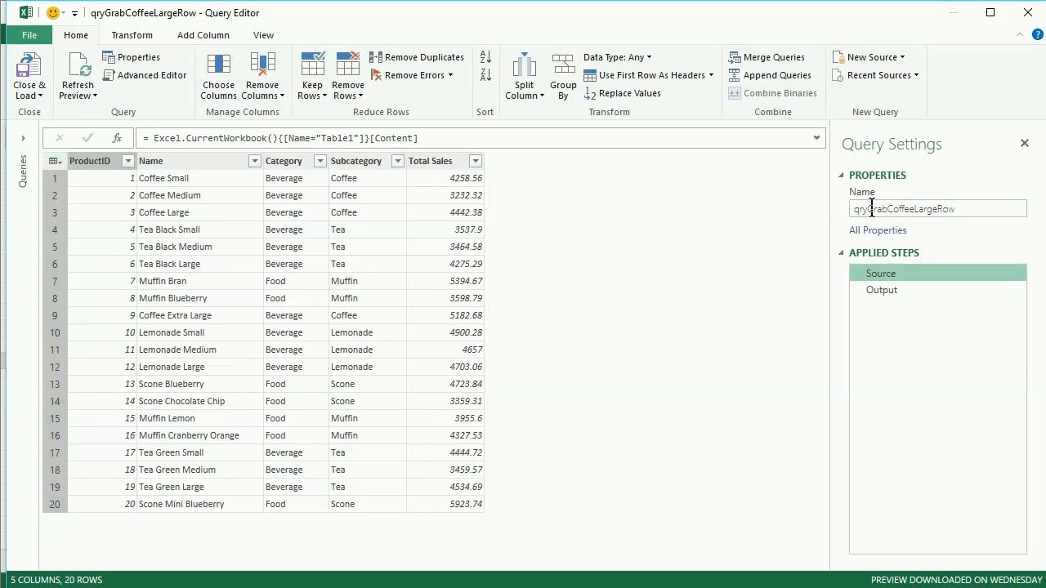
pyautogui.click(888, 288)
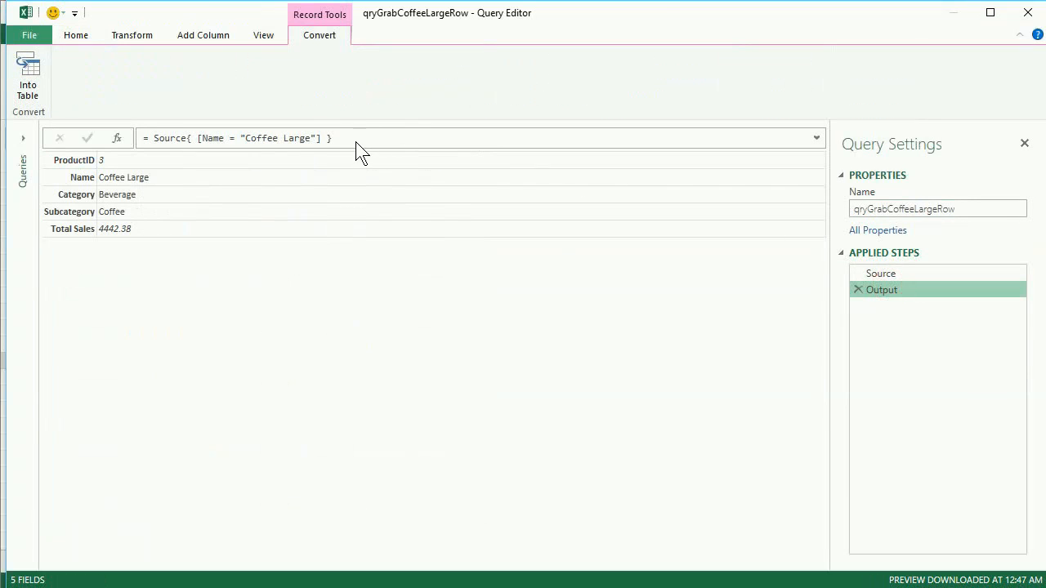
# - Delete the Name lookup from the Output formula so that it reads = Source
pyautogui.click(355, 139)
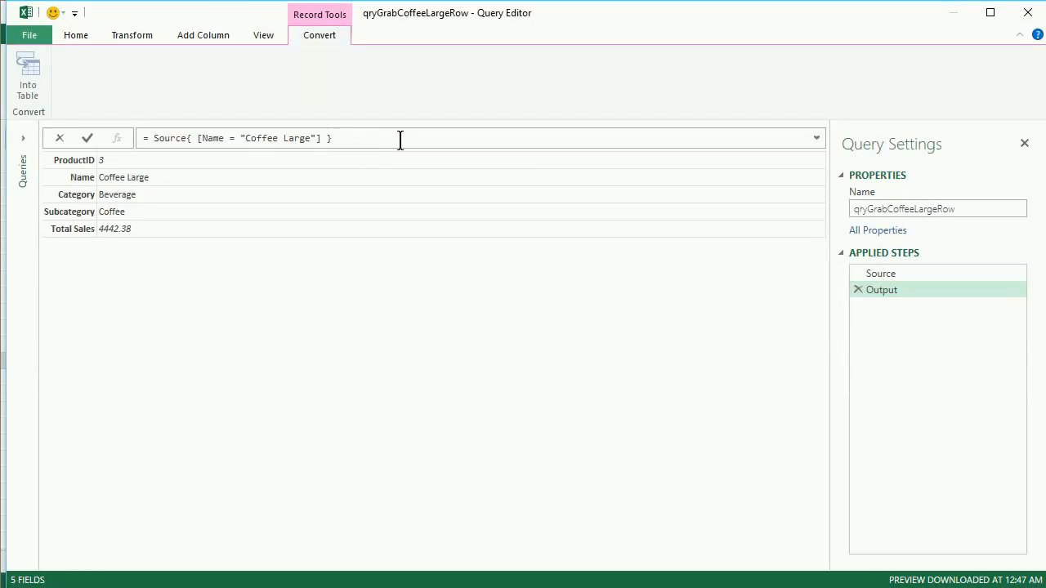
pyautogui.press('BackSpace')
pyautogui.press('BackSpace')
pyautogui.press('BackSpace')
pyautogui.press('BackSpace')
pyautogui.press('BackSpace')
pyautogui.press('BackSpace')
pyautogui.press('BackSpace')
pyautogui.press('BackSpace')
pyautogui.press('BackSpace')
pyautogui.press('BackSpace')
pyautogui.press('BackSpace')
pyautogui.press('BackSpace')
pyautogui.press('BackSpace')
pyautogui.press('BackSpace')
pyautogui.press('BackSpace')
pyautogui.press('BackSpace')
pyautogui.press('BackSpace')
pyautogui.press('BackSpace')
pyautogui.press('BackSpace')
pyautogui.press('BackSpace')
pyautogui.press('BackSpace')
pyautogui.press('Return')
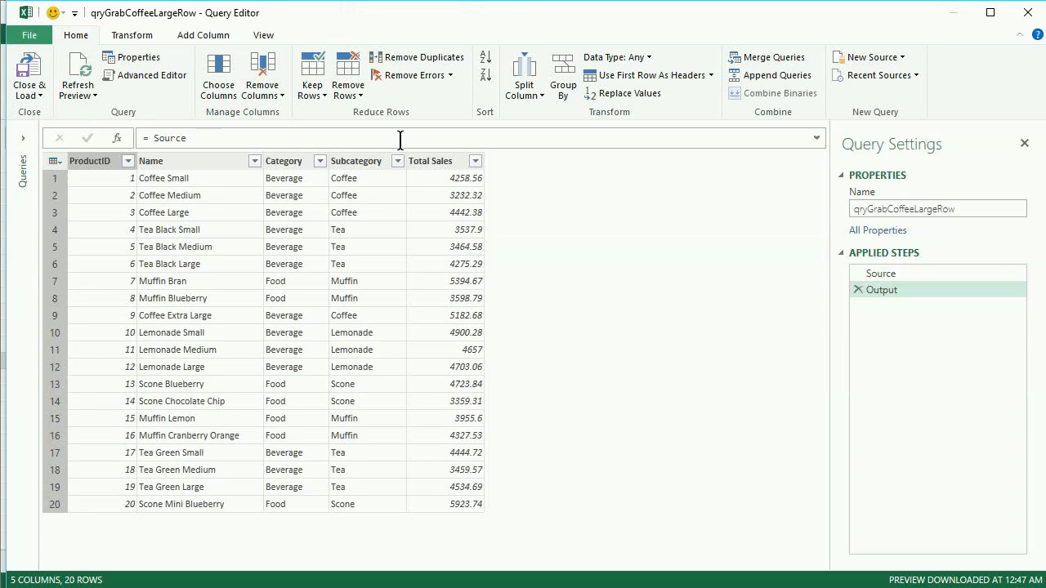
# - Set the Output formula to = Source{ [ProductID = 3] } and compare its result with the Source table
pyautogui.click(219, 137)
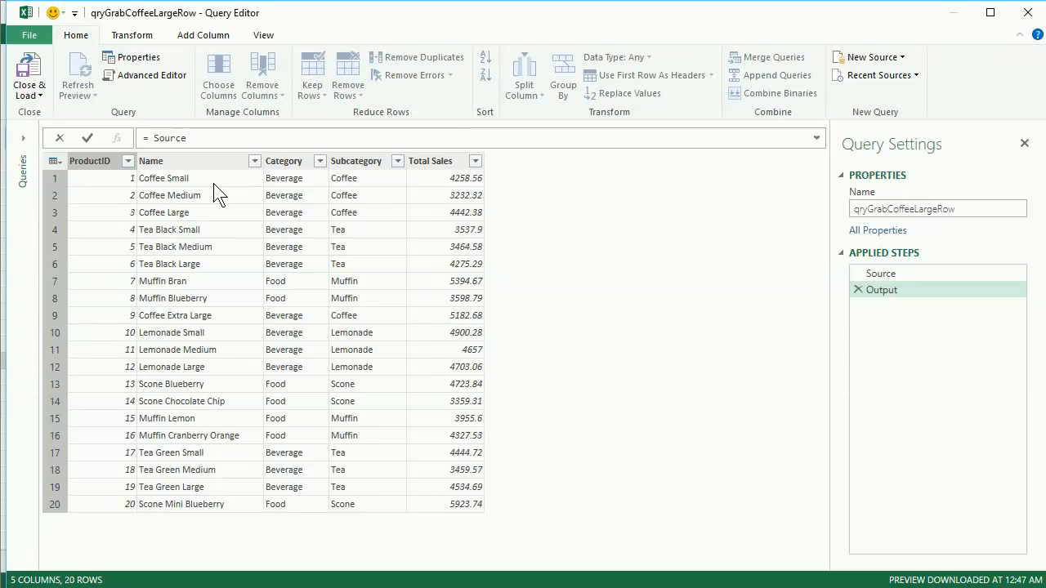
pyautogui.write('{ [ProductID')
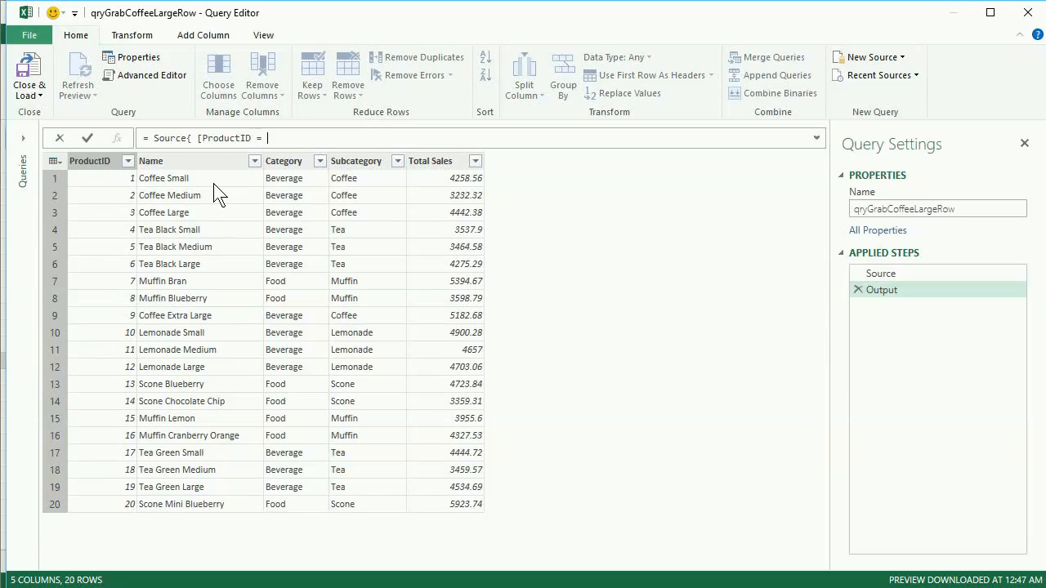
pyautogui.write(' = 3] }')
pyautogui.press('Return')
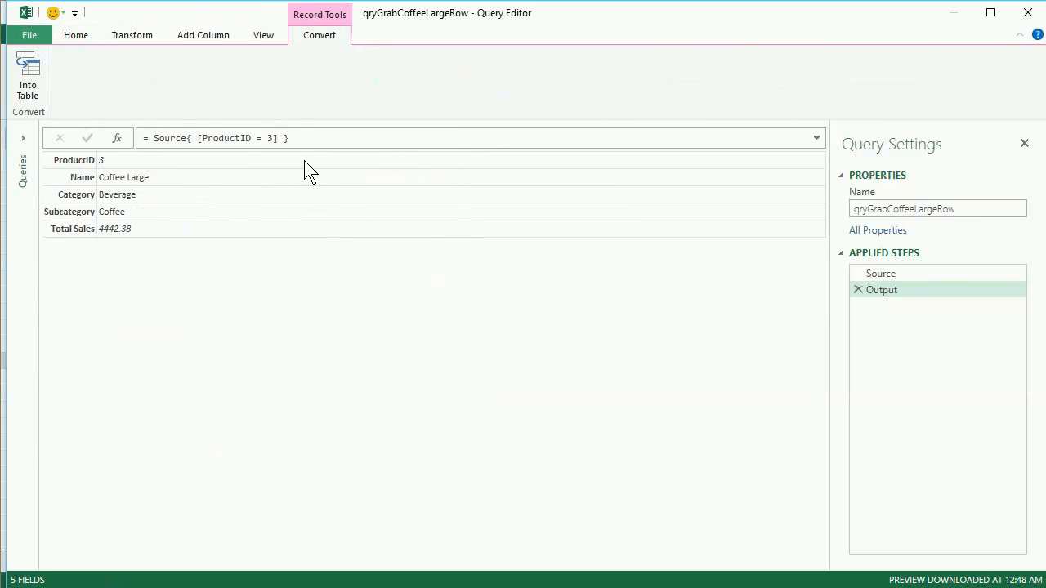
pyautogui.click(912, 273)
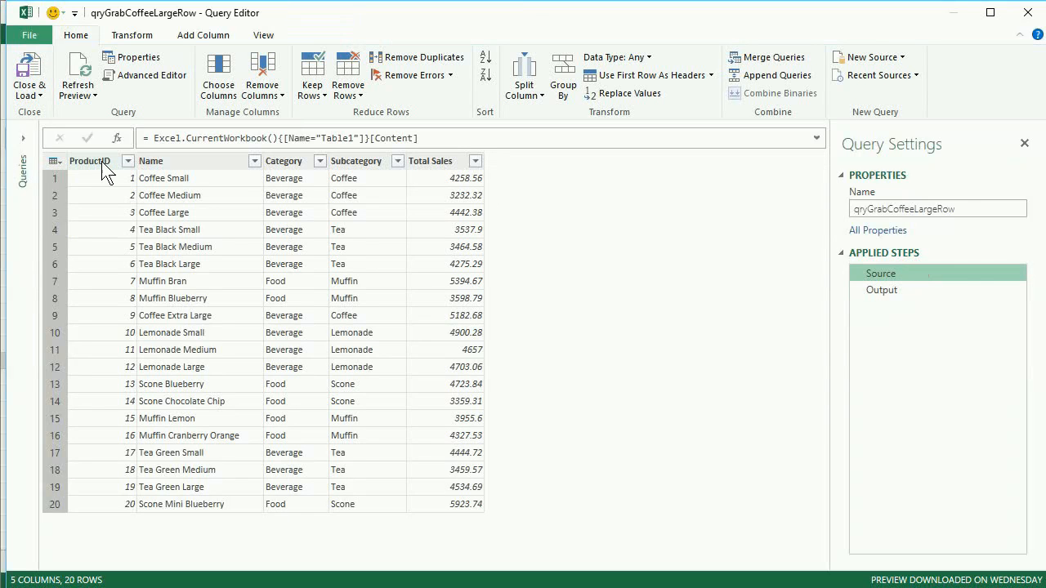
pyautogui.click(922, 290)
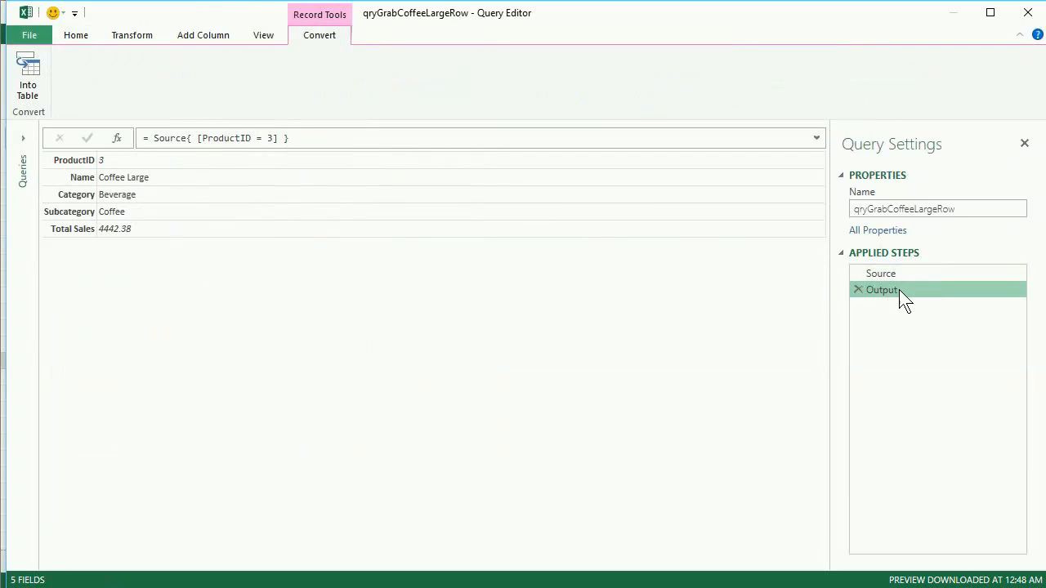
pyautogui.click(863, 273)
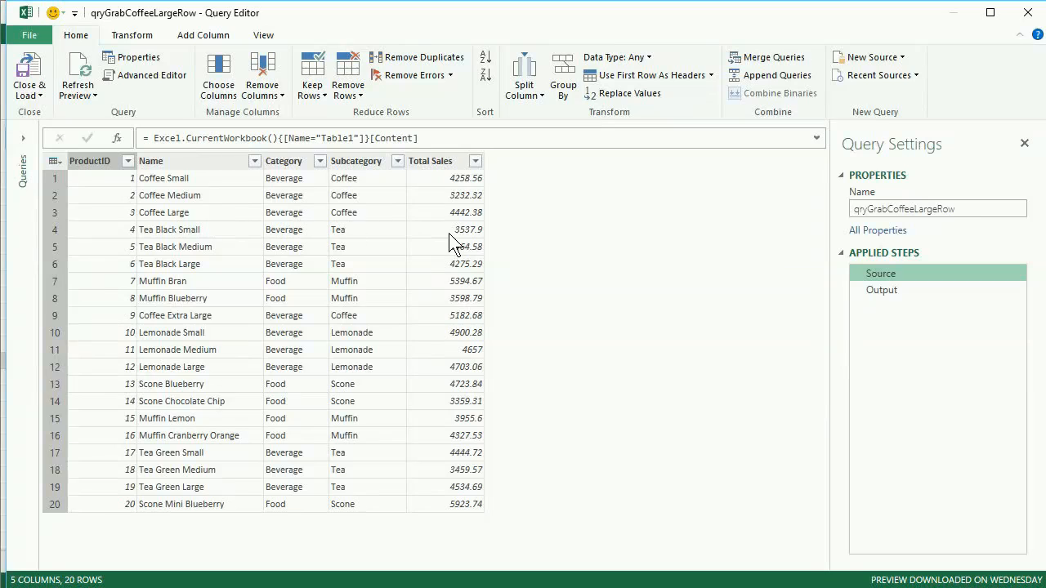
pyautogui.click(883, 291)
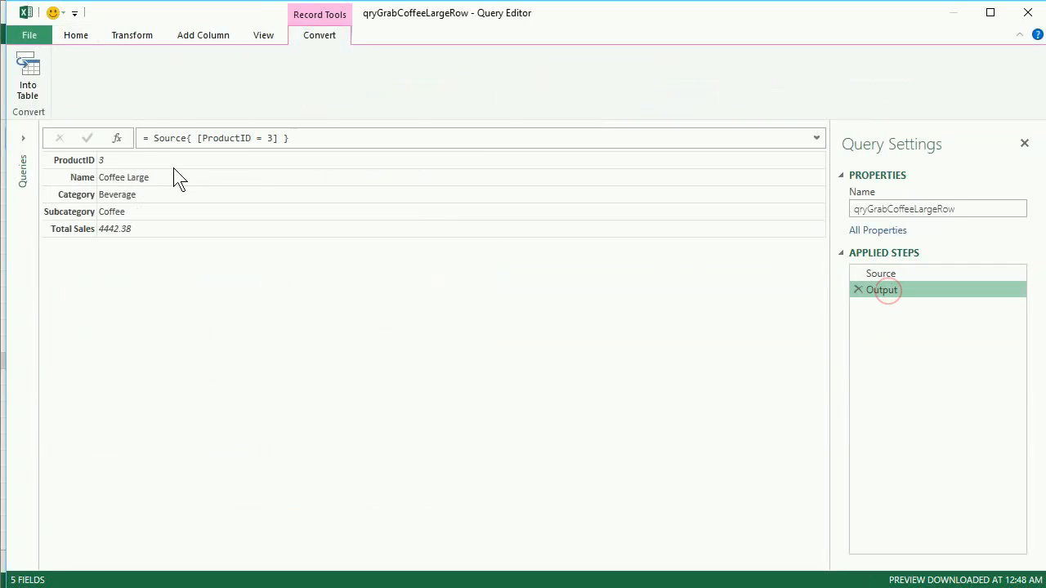
# - Clear the ProductID lookup from the Output formula and apply = Source
pyautogui.click(201, 139)
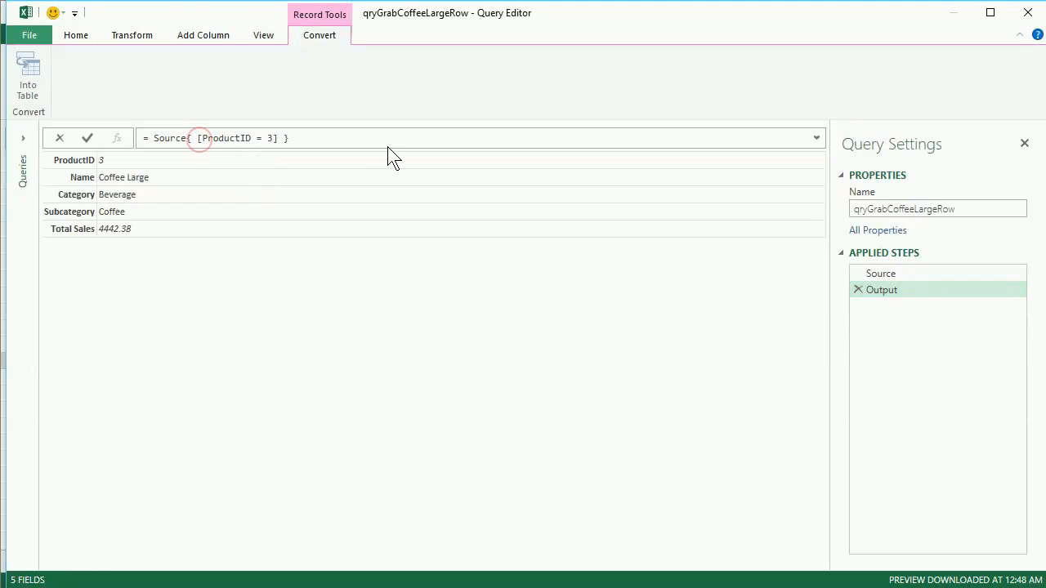
pyautogui.press('BackSpace')
pyautogui.press('Delete')
pyautogui.press('Delete')
pyautogui.press('Delete')
pyautogui.press('Delete')
pyautogui.press('Delete')
pyautogui.press('Delete')
pyautogui.press('Delete')
pyautogui.press('Delete')
pyautogui.press('Delete')
pyautogui.press('Delete')
pyautogui.press('Delete')
pyautogui.press('Delete')
pyautogui.press('Delete')
pyautogui.press('Delete')
pyautogui.press('Delete')
pyautogui.press('BackSpace')
pyautogui.press('Return')
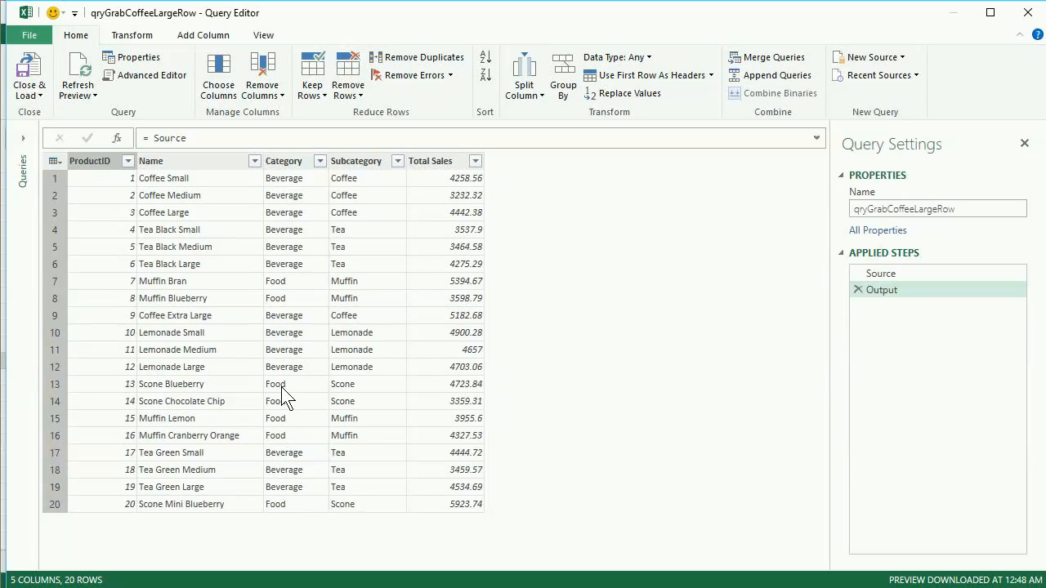
# - Try a lookup on a non-unique key by setting Output to = Source{ [Category = "Food"] }, and review the Source table
pyautogui.click(219, 137)
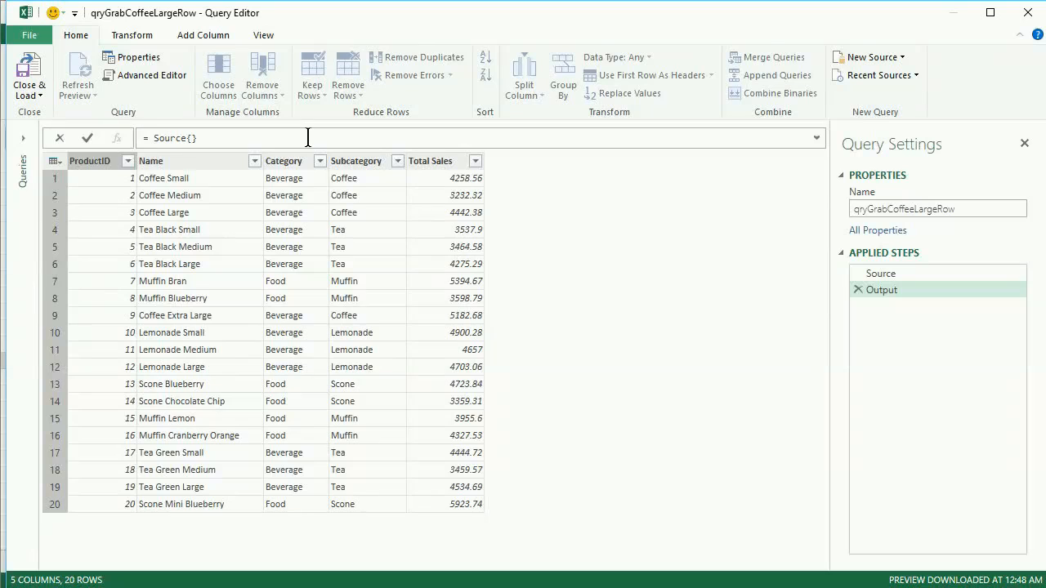
pyautogui.write('{  [Categrory = "')
pyautogui.write('Food')
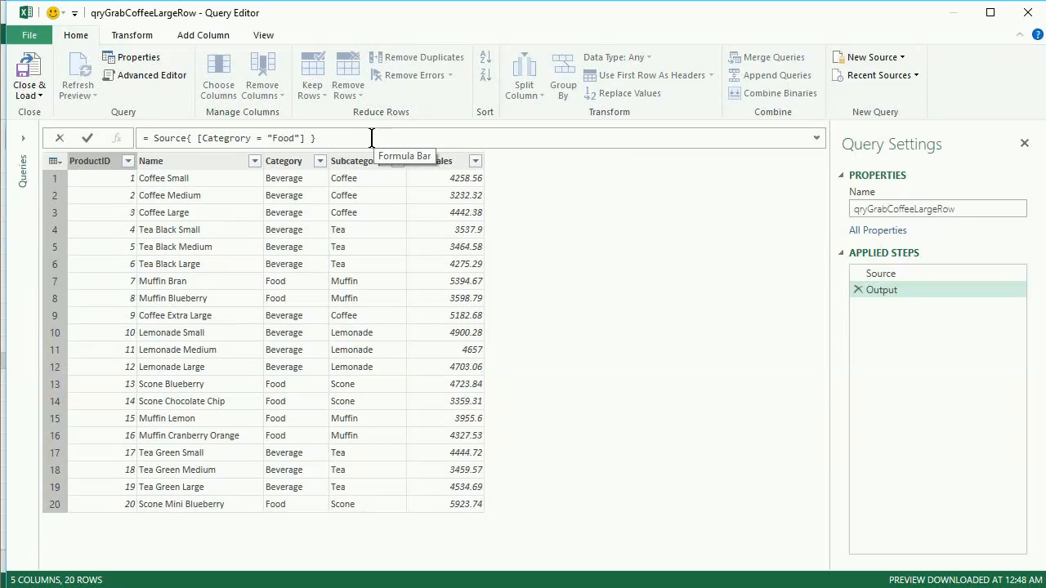
pyautogui.click(232, 138)
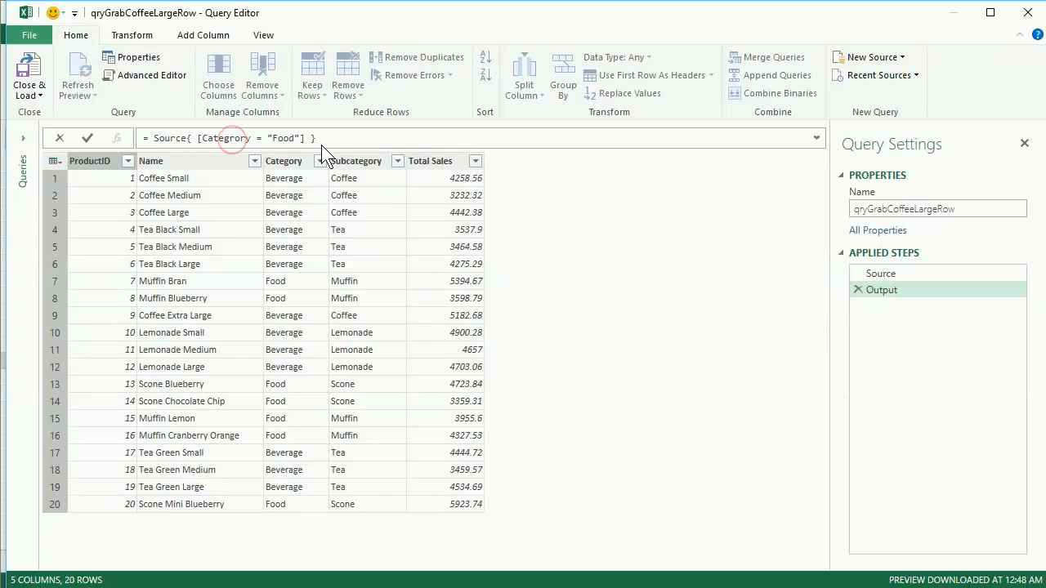
pyautogui.press('Delete')
pyautogui.press('Return')
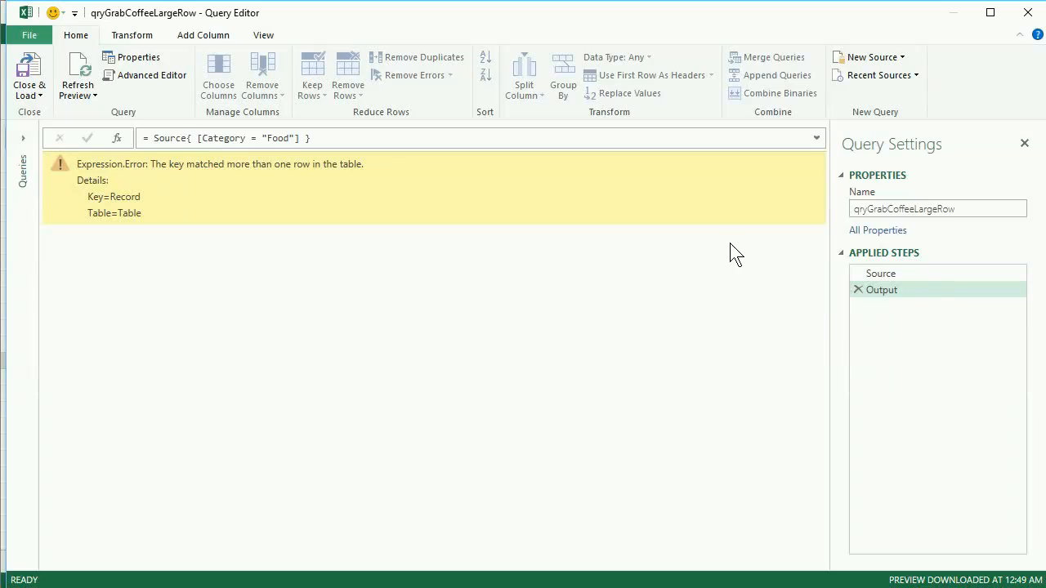
pyautogui.click(919, 273)
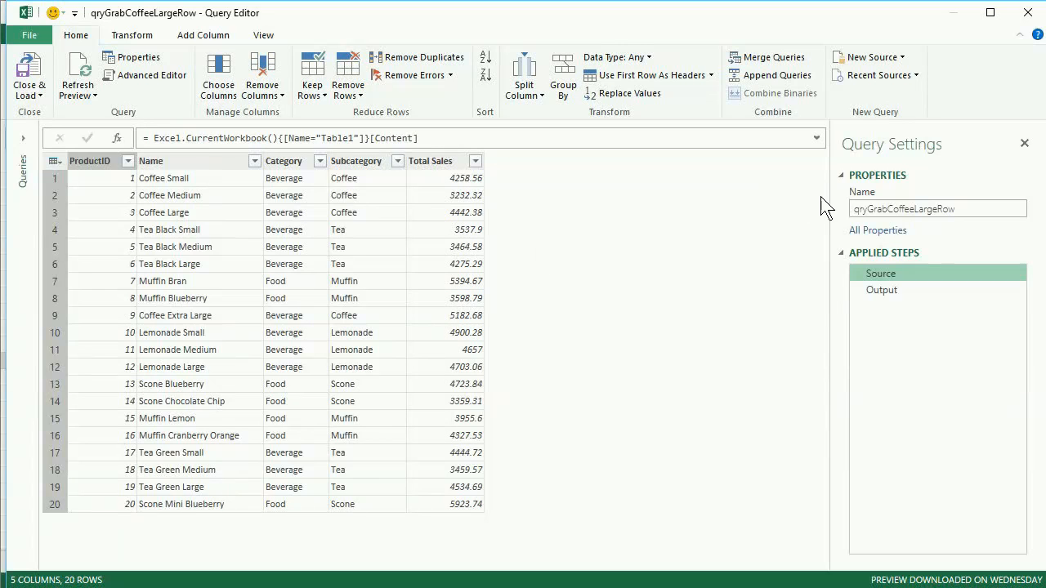
# - Discard the query editor changes and create a new query from the table on the RawData sheet
pyautogui.click(30, 35)
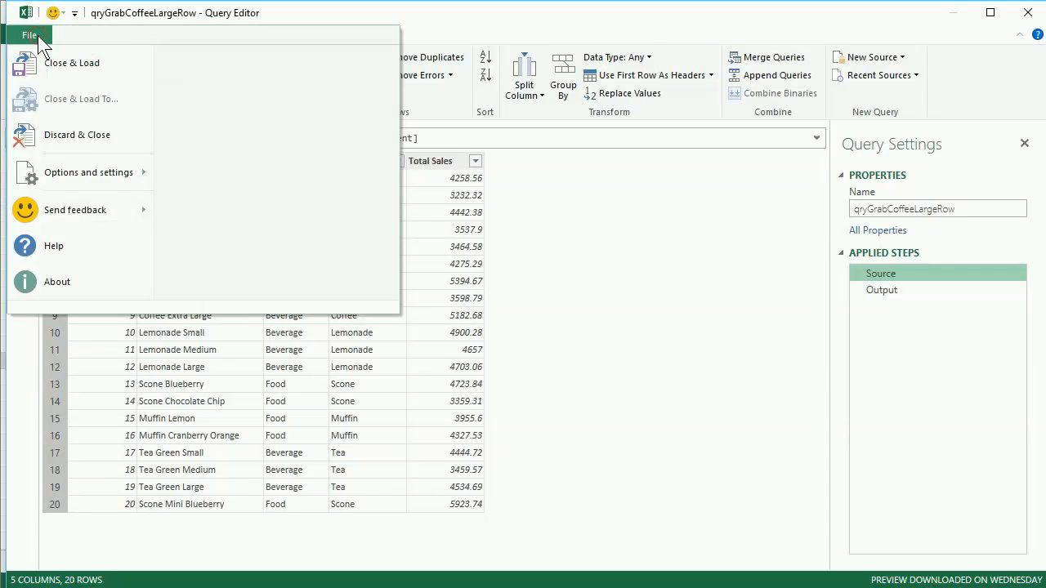
pyautogui.click(83, 131)
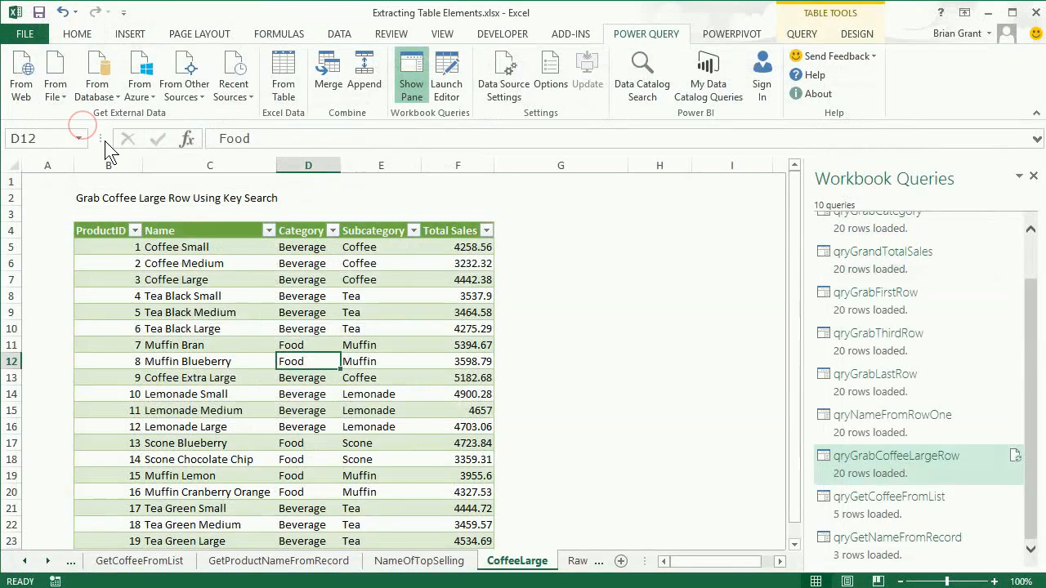
pyautogui.click(572, 562)
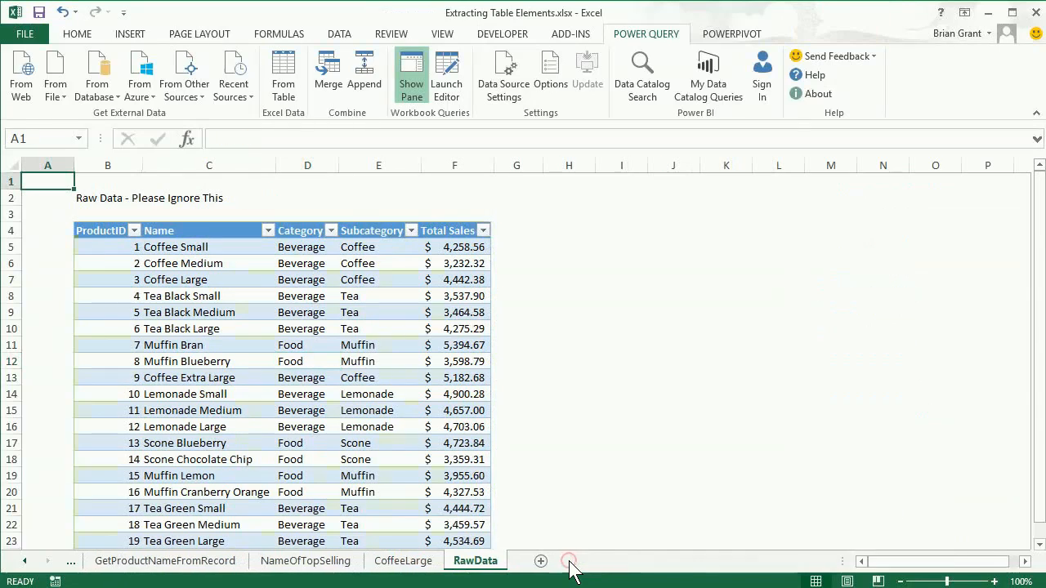
pyautogui.click(356, 298)
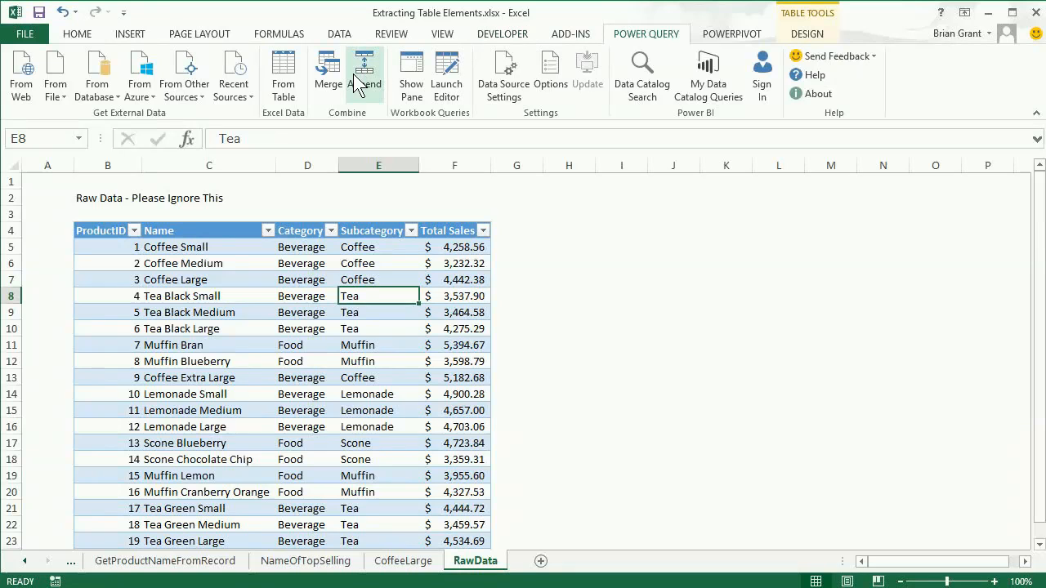
pyautogui.click(280, 78)
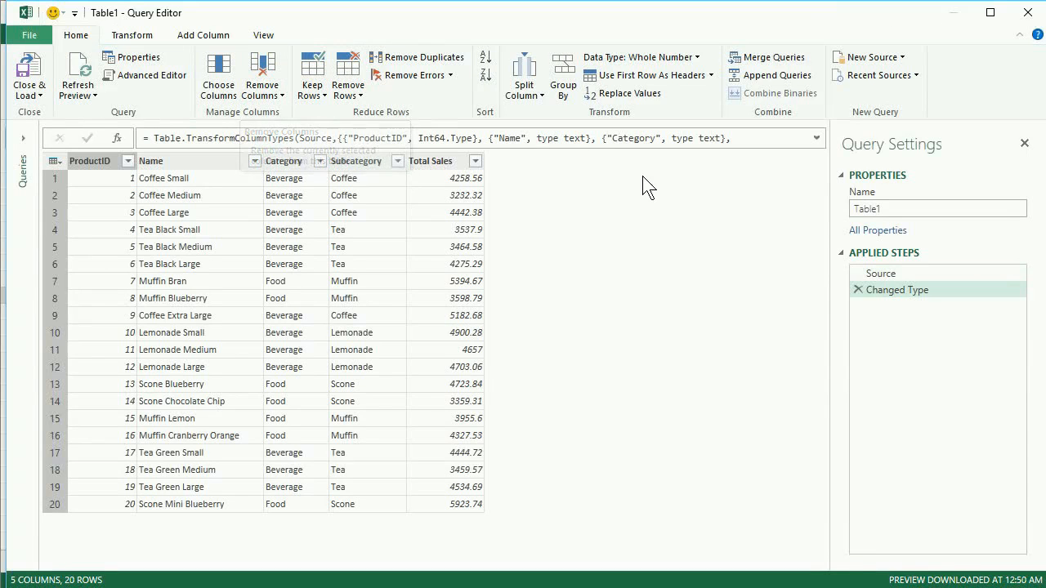
# - Review the Source step of the Table1 query and delete the Changed Type step
pyautogui.click(863, 273)
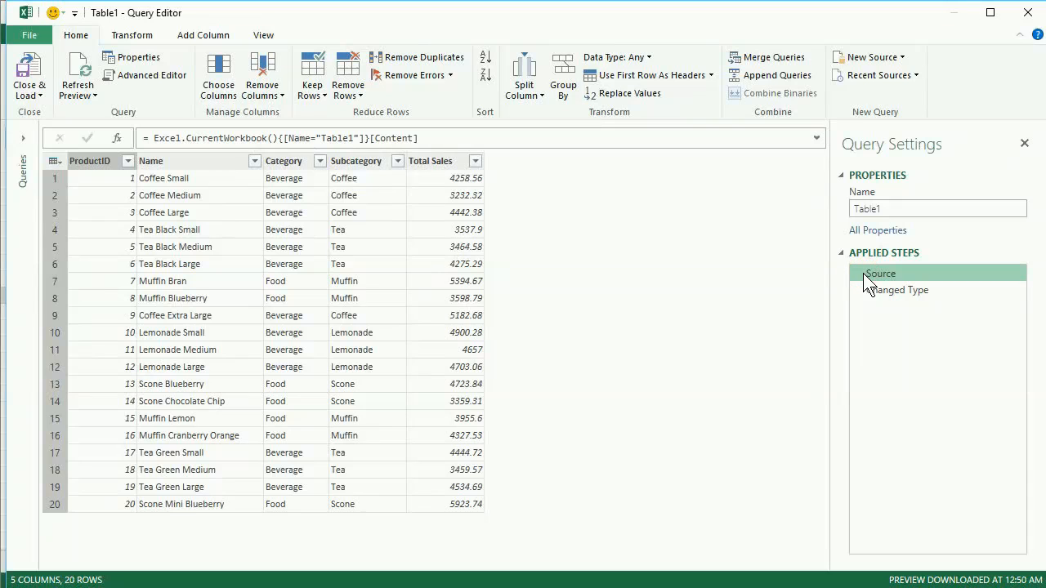
pyautogui.click(858, 291)
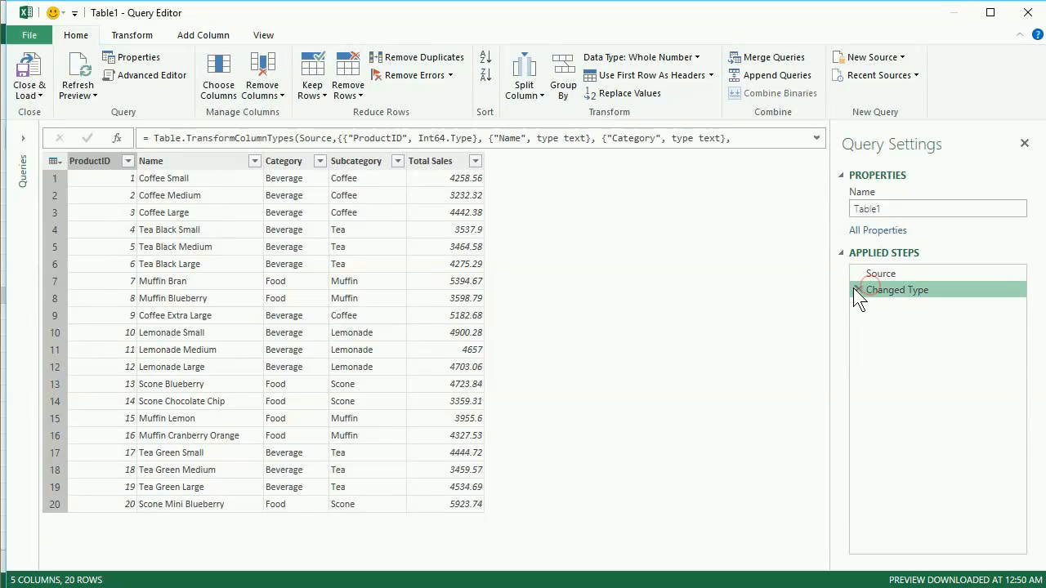
pyautogui.click(857, 291)
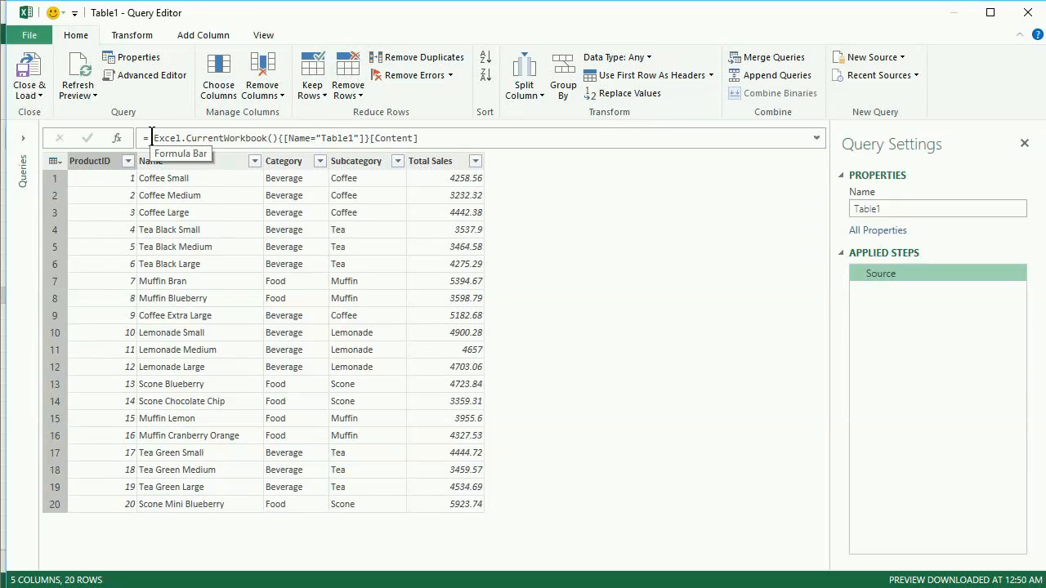
# - Copy the full Source formula and paste it into a blank Notepad document for reference
pyautogui.click(438, 139)
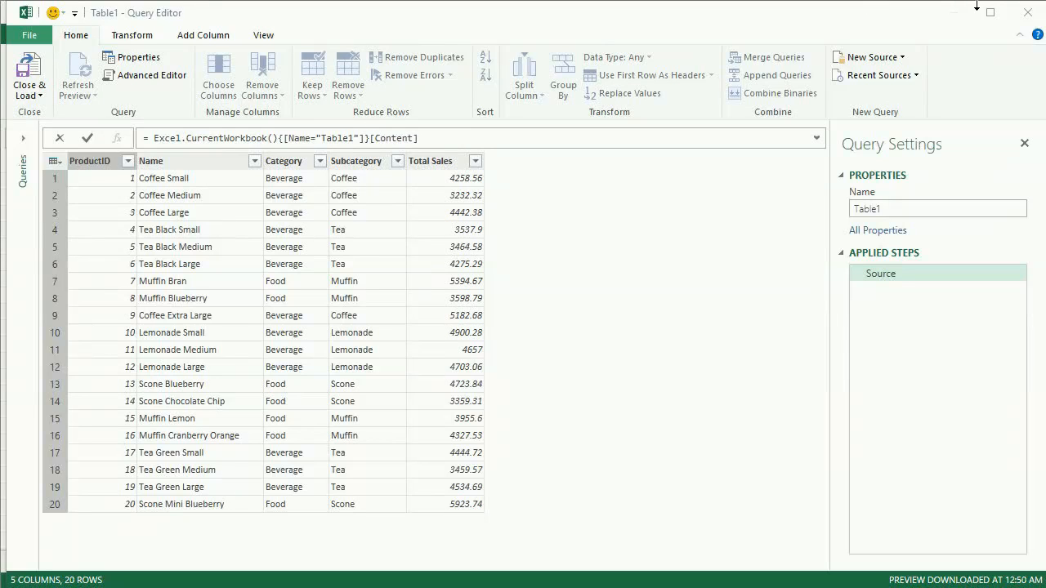
pyautogui.click(817, 445)
pyautogui.moveTo(1044, 54); pyautogui.dragTo(768, 86)
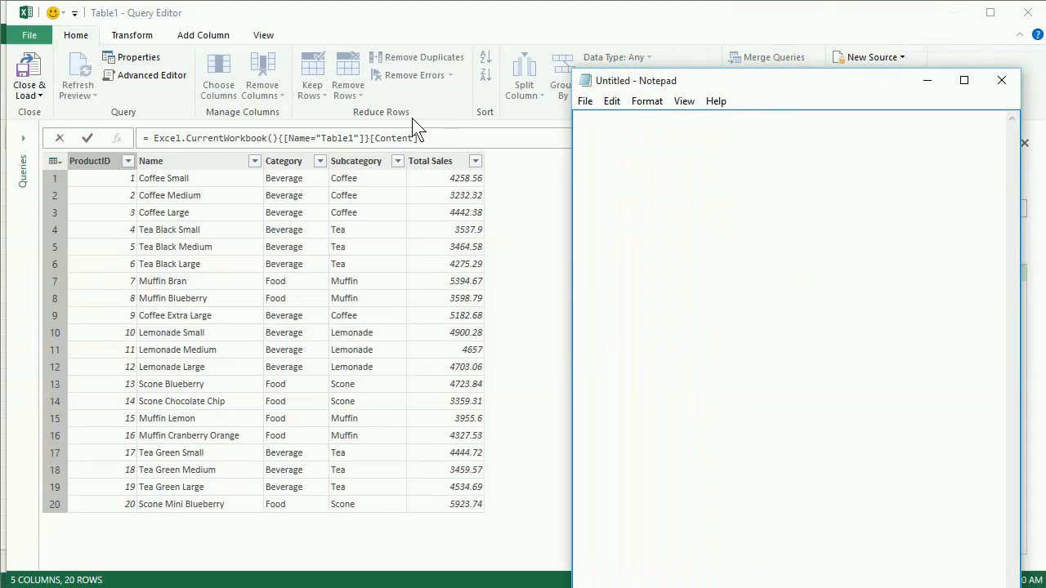
pyautogui.click(413, 124)
pyautogui.moveTo(420, 138); pyautogui.dragTo(140, 138)
pyautogui.hotkey('ctrl', 'c')
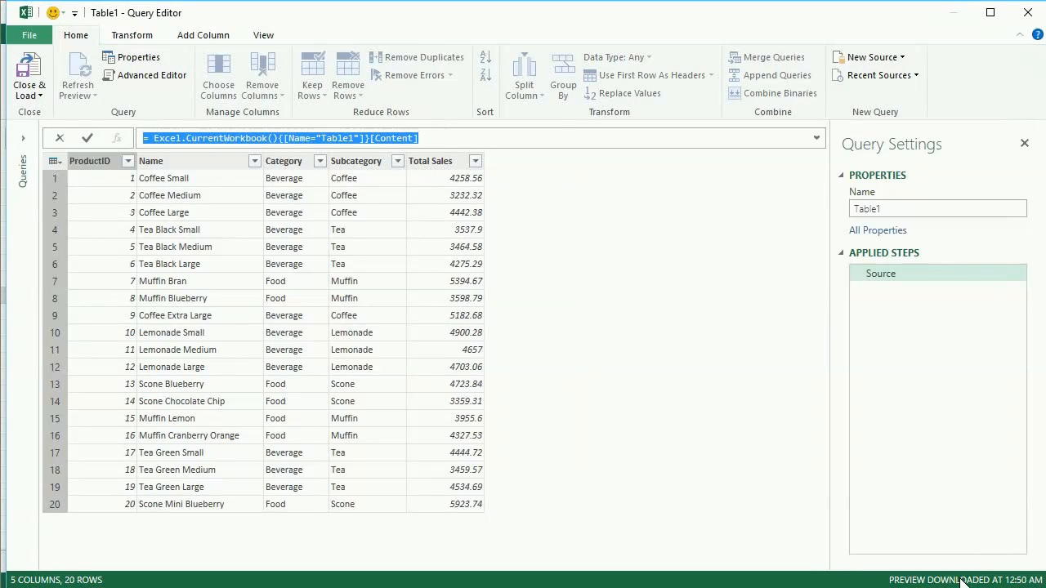
pyautogui.hotkey('alt', 'Tab')
pyautogui.hotkey('ctrl', 'v')
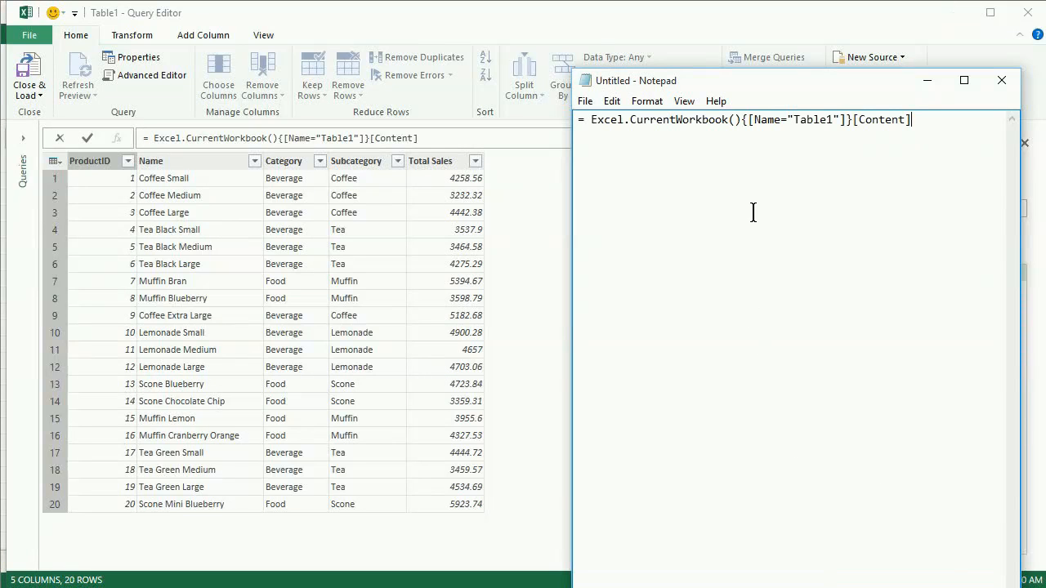
# - Back in the Query Editor, strip the row lookup and [Content] from the Source formula, leaving = Excel.CurrentWorkbook()
pyautogui.hotkey('alt', 'Tab')
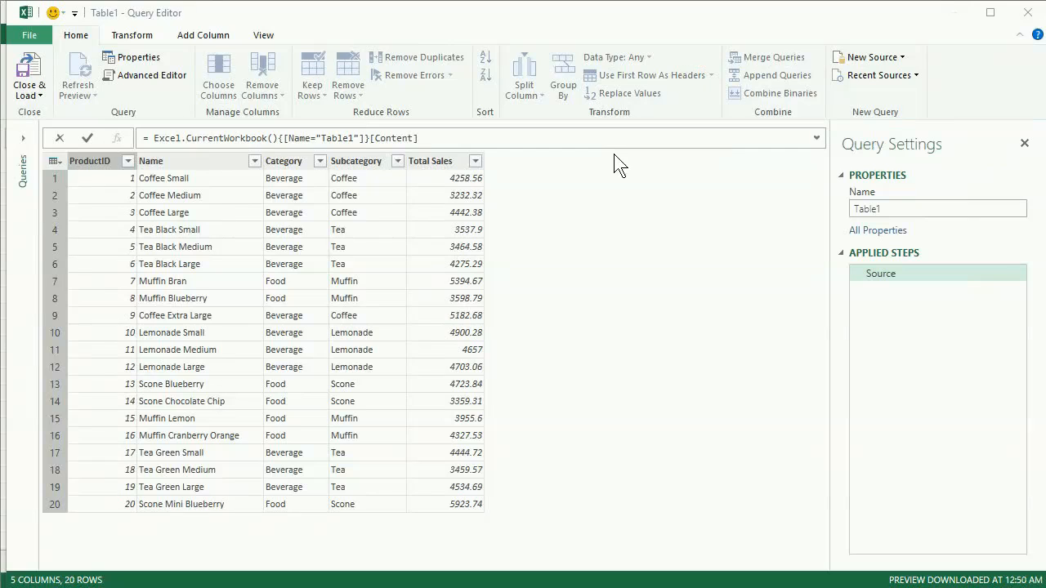
pyautogui.click(461, 137)
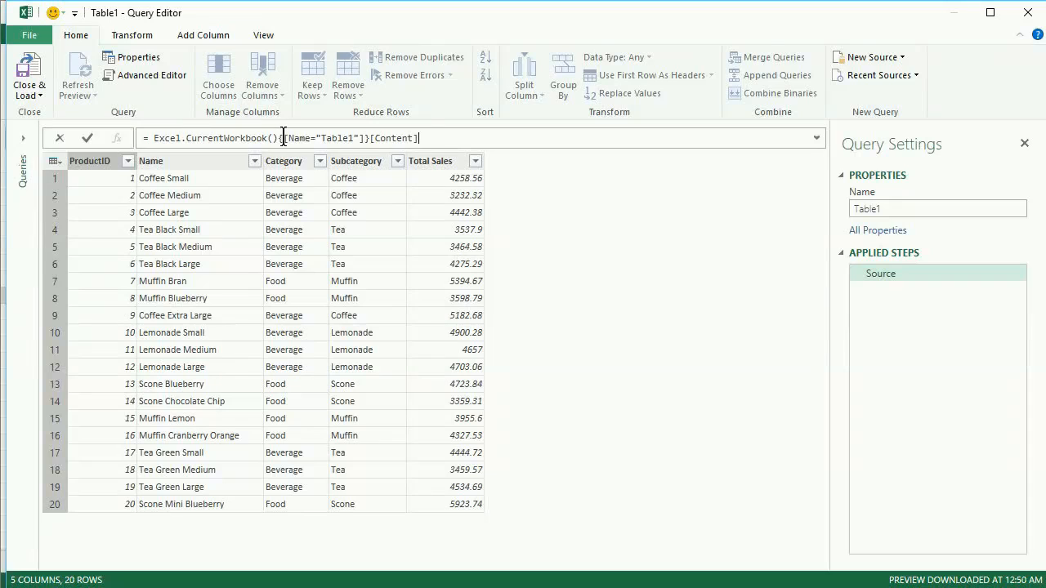
pyautogui.moveTo(280, 138); pyautogui.dragTo(420, 138)
pyautogui.click(430, 138)
pyautogui.press('BackSpace')
pyautogui.press('BackSpace')
pyautogui.press('BackSpace')
pyautogui.press('BackSpace')
pyautogui.press('BackSpace')
pyautogui.press('BackSpace')
pyautogui.press('BackSpace')
pyautogui.press('BackSpace')
pyautogui.press('BackSpace')
pyautogui.press('BackSpace')
pyautogui.press('BackSpace')
pyautogui.press('BackSpace')
pyautogui.press('BackSpace')
pyautogui.press('BackSpace')
pyautogui.press('BackSpace')
pyautogui.press('BackSpace')
pyautogui.press('BackSpace')
pyautogui.press('BackSpace')
pyautogui.press('BackSpace')
pyautogui.press('BackSpace')
pyautogui.press('BackSpace')
pyautogui.press('BackSpace')
pyautogui.press('Return')
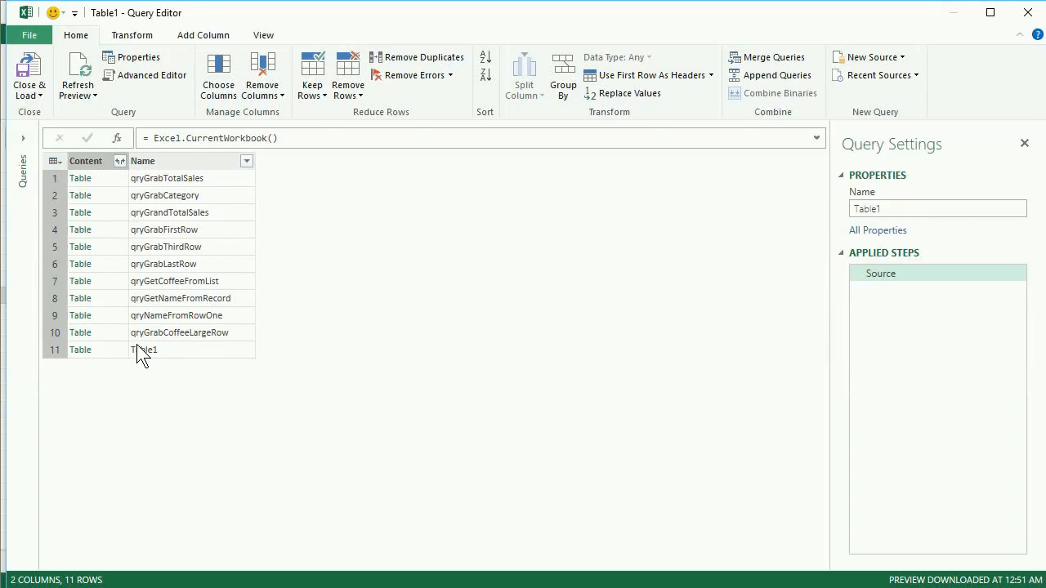
# - Preview the nested tables in the Content column for Table1, qryGetCoffeeFromList and qryGrabFirstRow, enlarging the preview area
pyautogui.click(115, 352)
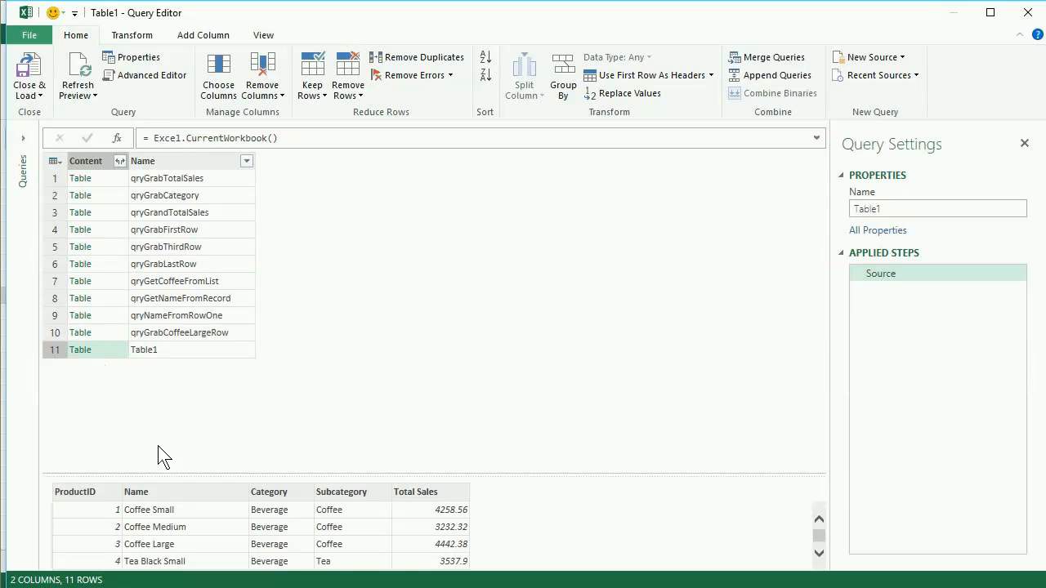
pyautogui.moveTo(163, 474); pyautogui.dragTo(164, 385)
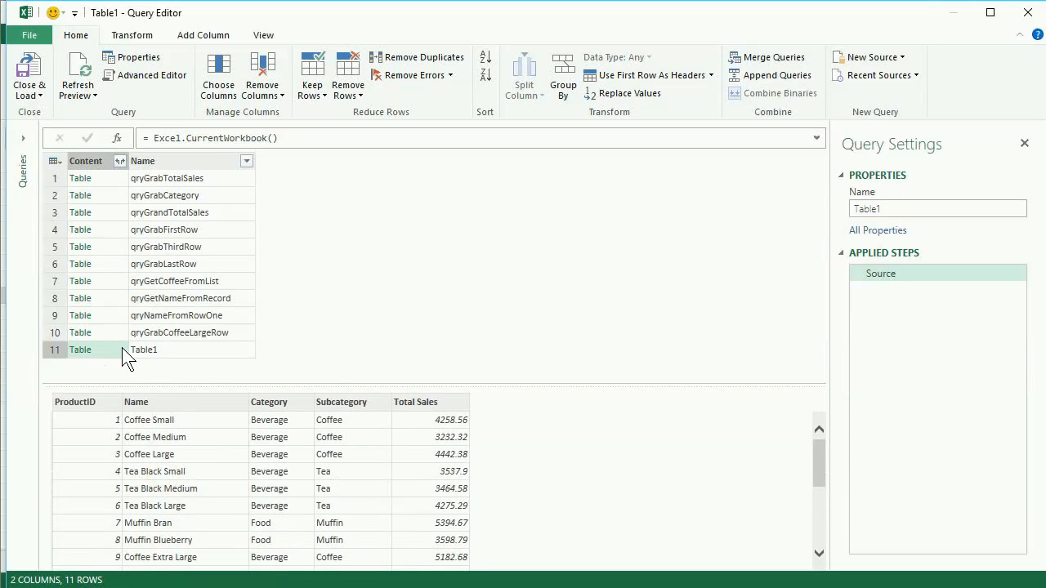
pyautogui.click(108, 281)
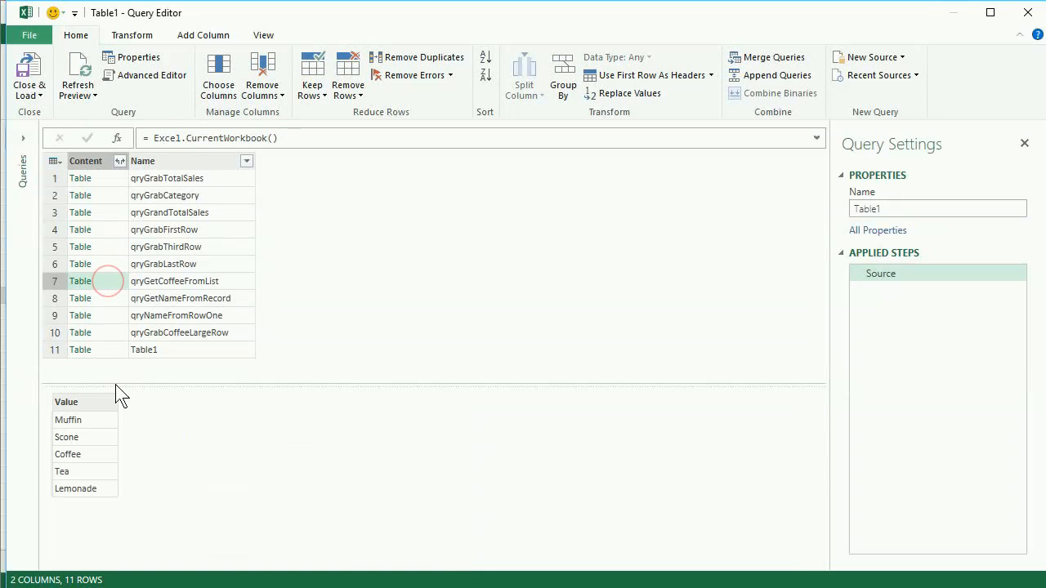
pyautogui.click(99, 225)
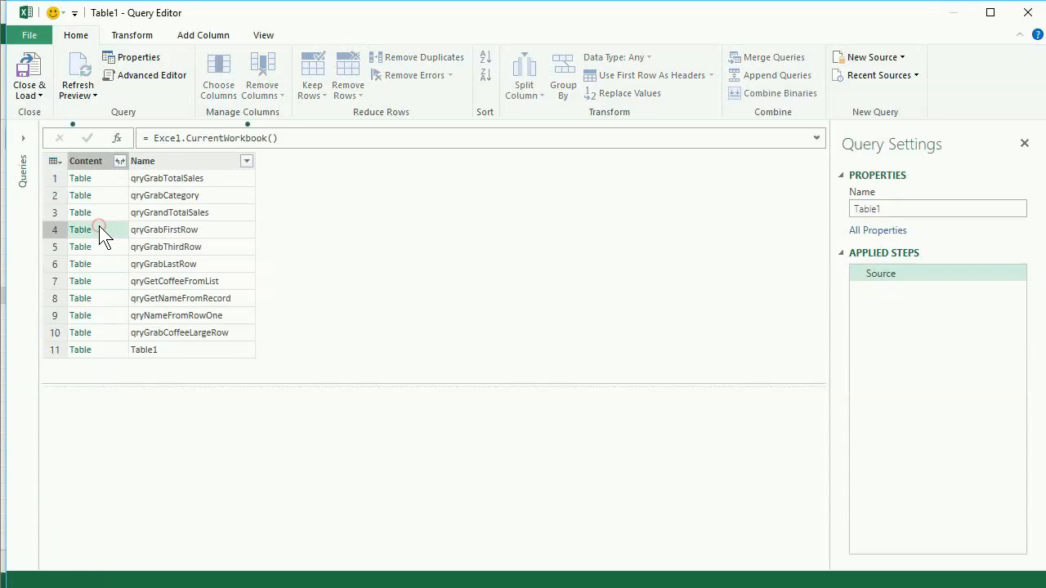
pyautogui.click(113, 351)
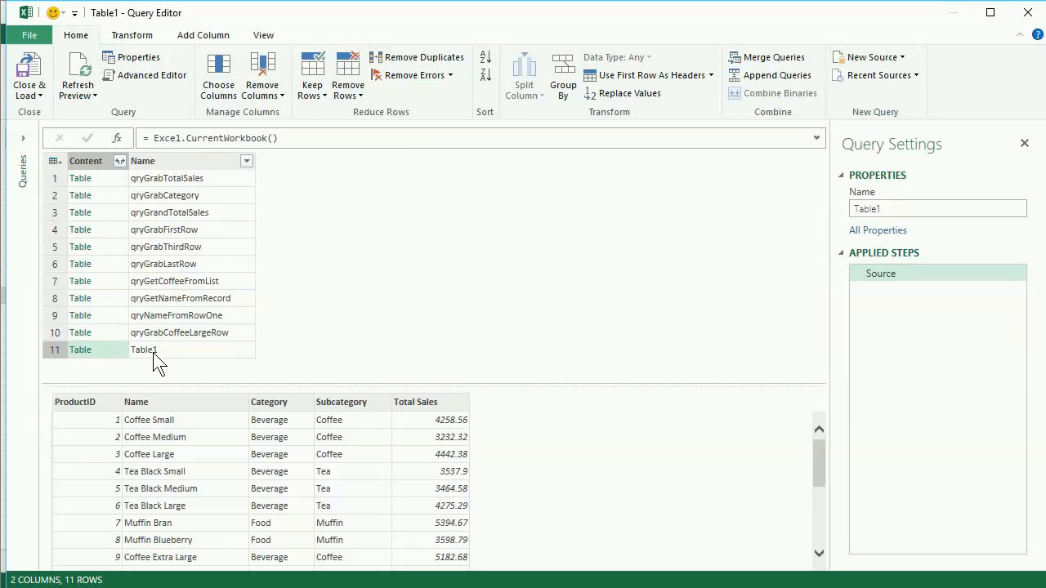
# - Add a key lookup to Source so that it reads = Excel.CurrentWorkbook(){ [Name = "Table1"] }
pyautogui.click(291, 138)
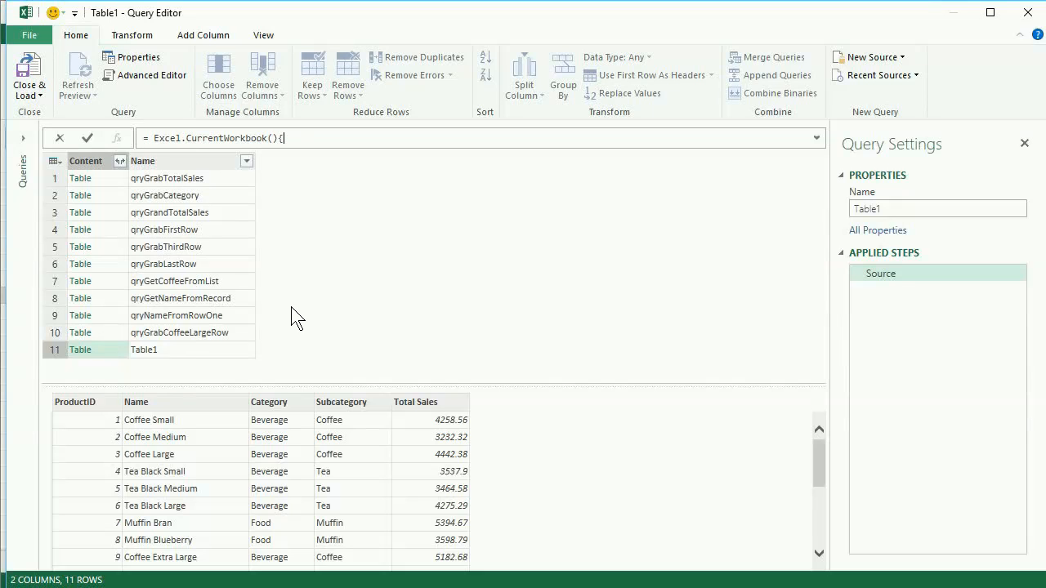
pyautogui.write('}')
pyautogui.write('[')
pyautogui.write('Name')
pyautogui.write(' = ')
pyautogui.write('"T')
pyautogui.write('able')
pyautogui.write('1')
pyautogui.write('"')
pyautogui.write(']')
pyautogui.hotkey('shift', 'Left')
pyautogui.press('Left')
pyautogui.press('Right')
pyautogui.click(403, 139)
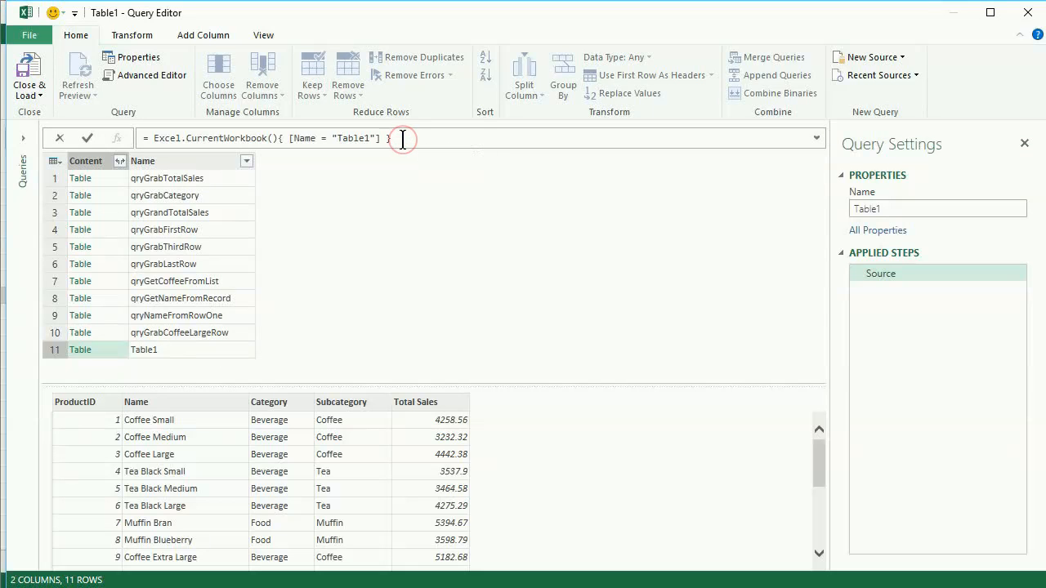
pyautogui.press('Return')
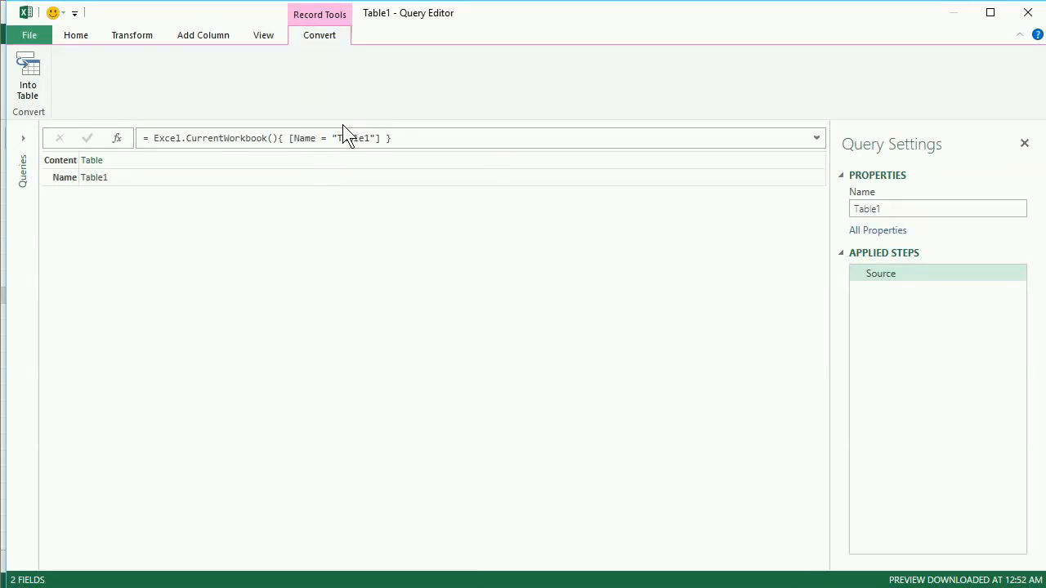
# - Copy the Name lookup from the Source formula, delete it and apply = Excel.CurrentWorkbook()
pyautogui.moveTo(270, 138); pyautogui.dragTo(437, 158)
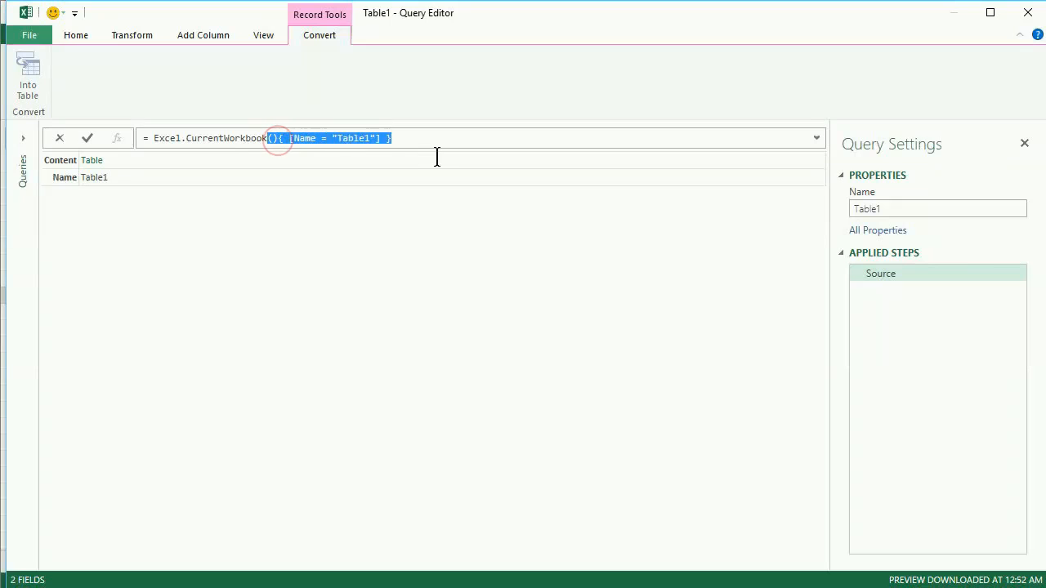
pyautogui.click(427, 138)
pyautogui.hotkey('shift', 'Left')
pyautogui.hotkey('shift', 'Left')
pyautogui.hotkey('shift', 'Left')
pyautogui.hotkey('shift', 'Left')
pyautogui.hotkey('shift', 'Left')
pyautogui.hotkey('shift', 'Left')
pyautogui.hotkey('shift', 'Left')
pyautogui.hotkey('shift', 'Left')
pyautogui.hotkey('shift', 'Left')
pyautogui.hotkey('shift', 'Left')
pyautogui.hotkey('shift', 'Left')
pyautogui.hotkey('shift', 'Left')
pyautogui.hotkey('shift', 'Left')
pyautogui.hotkey('shift', 'Left')
pyautogui.hotkey('shift', 'Left')
pyautogui.hotkey('shift', 'Left')
pyautogui.hotkey('shift', 'Left')
pyautogui.hotkey('shift', 'Left')
pyautogui.hotkey('shift', 'Left')
pyautogui.hotkey('shift', 'Left')
pyautogui.hotkey('ctrl', 'c')
pyautogui.press('Delete')
pyautogui.press('Return')
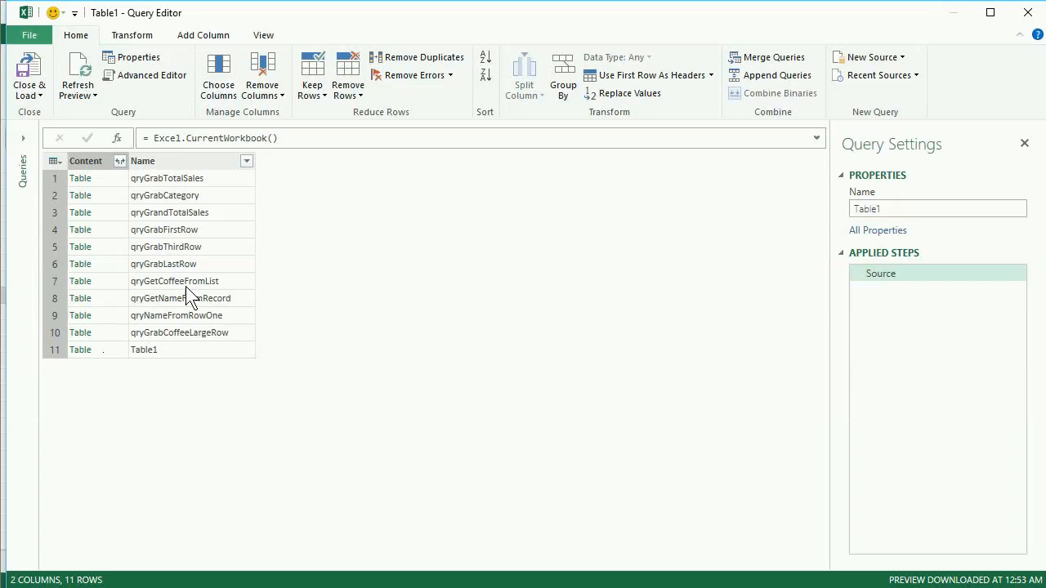
# - Paste the copied { [Name = "Table1"] } lookup back after Excel.CurrentWorkbook() and apply the formula
pyautogui.click(298, 138)
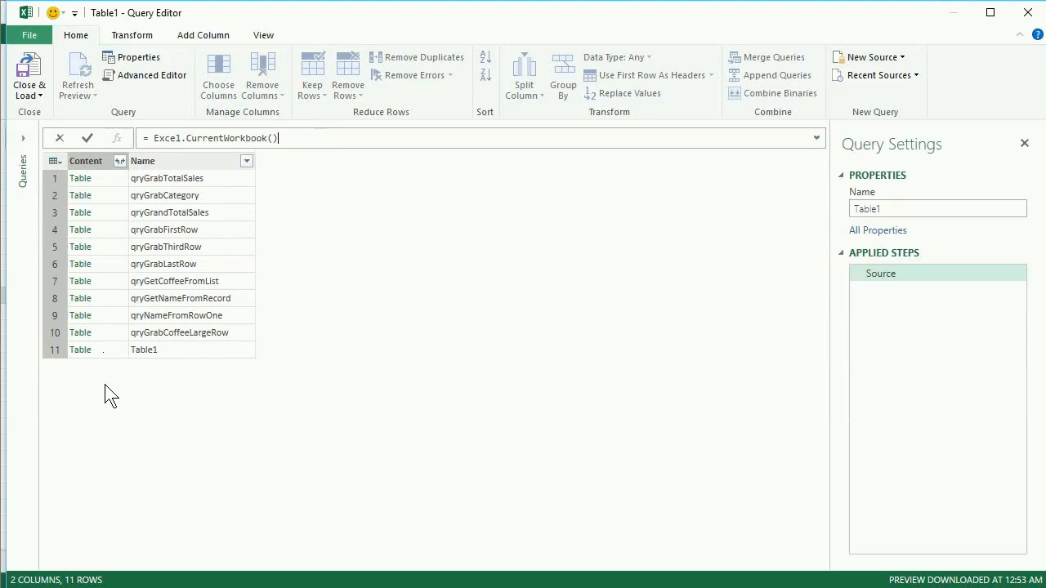
pyautogui.hotkey('ctrl', 'v')
pyautogui.press('Return')
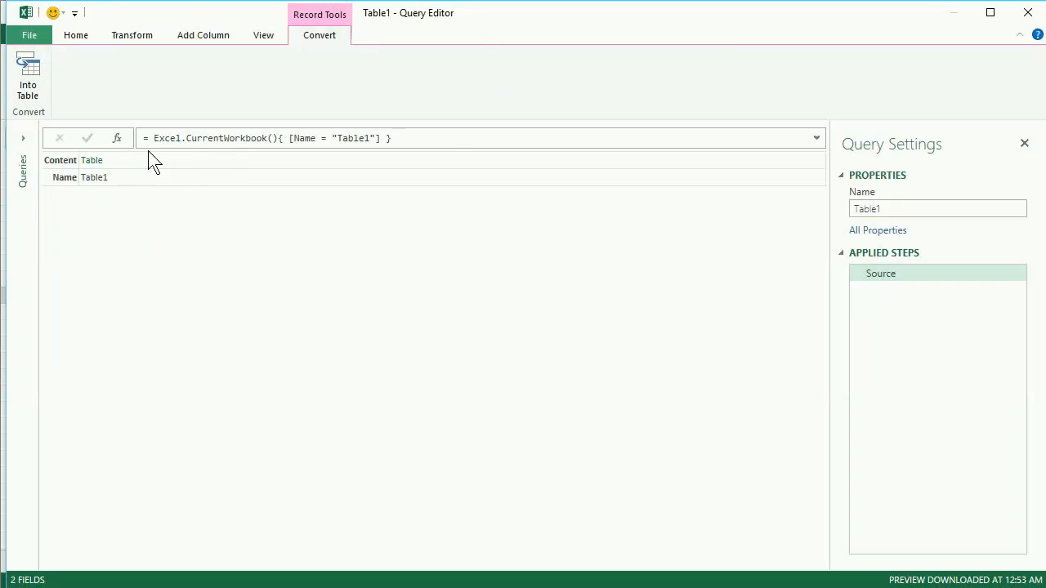
# - Append [Content] to the Source formula to extract the nested table from the Table1 record
pyautogui.click(450, 143)
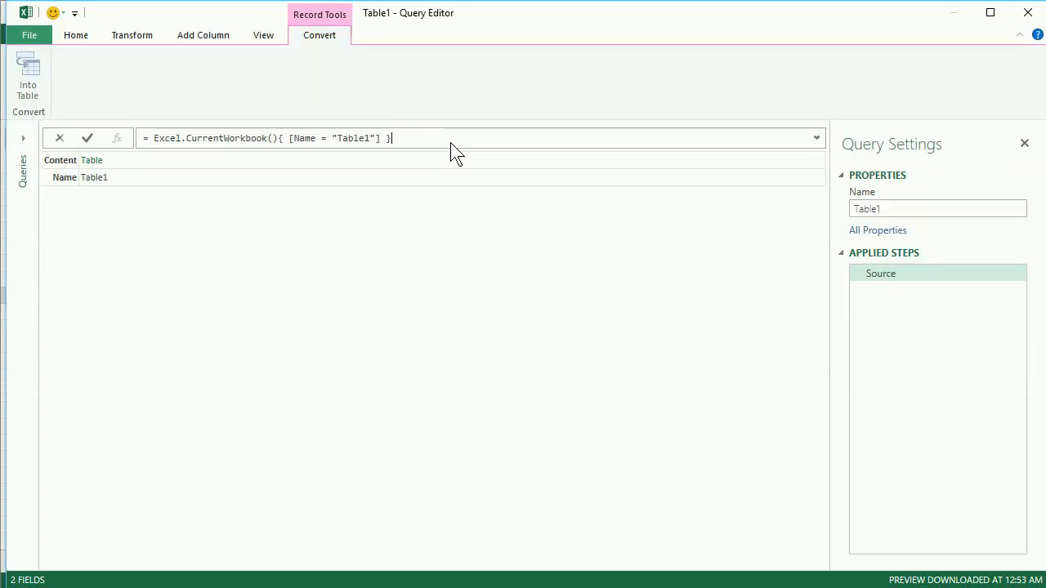
pyautogui.write('[')
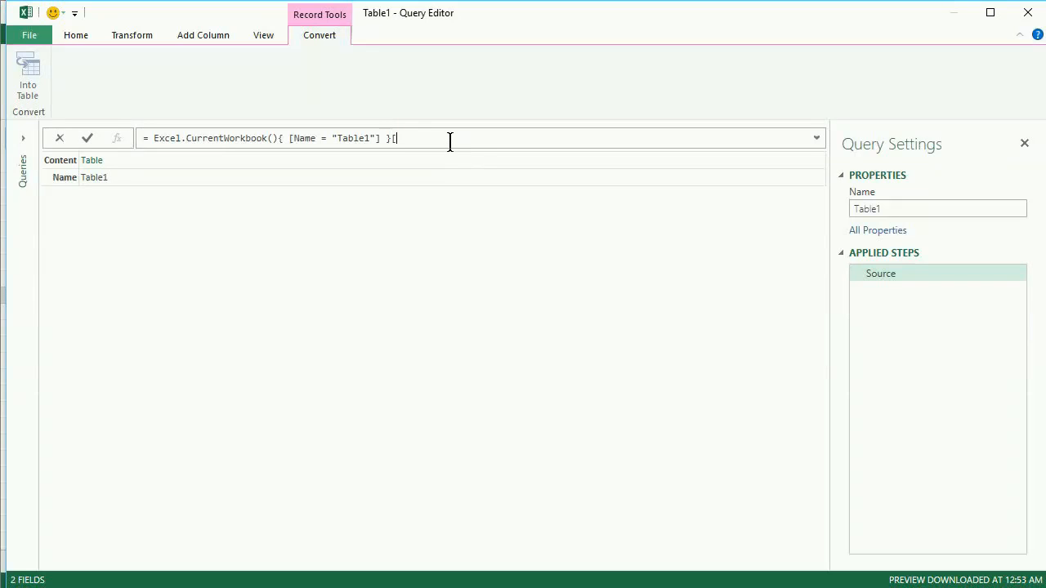
pyautogui.write('Content]')
pyautogui.press('Return')
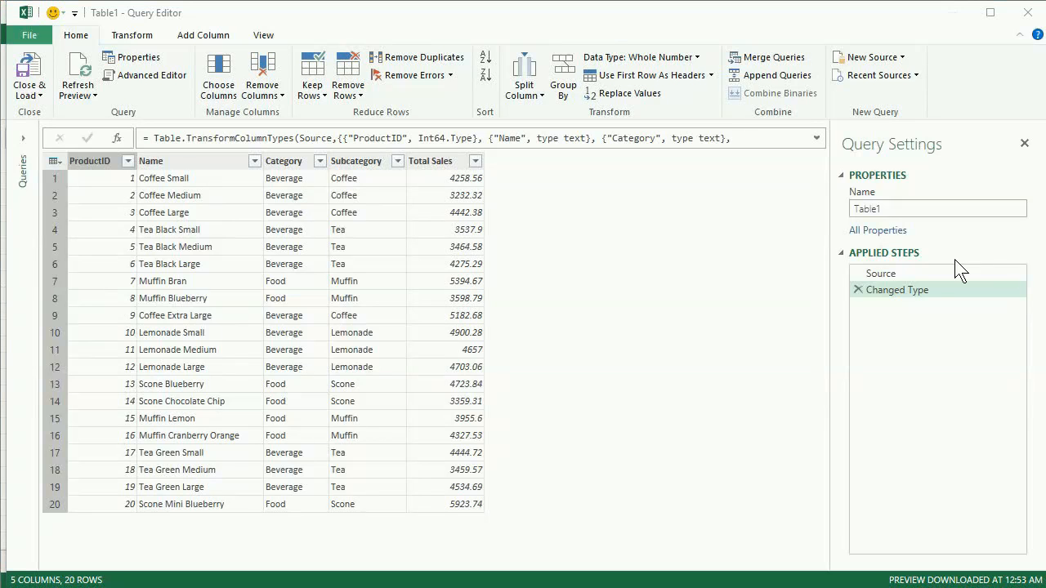
# - Compare the rebuilt Source formula with the original saved in Notepad, and minimize Notepad
pyautogui.click(933, 270)
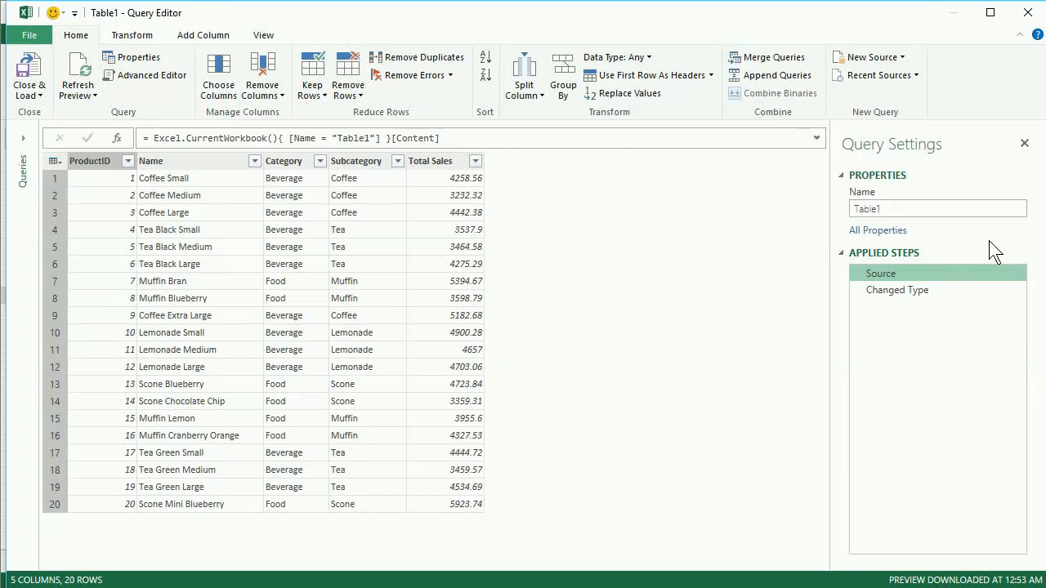
pyautogui.moveTo(1032, 204); pyautogui.dragTo(300, 168)
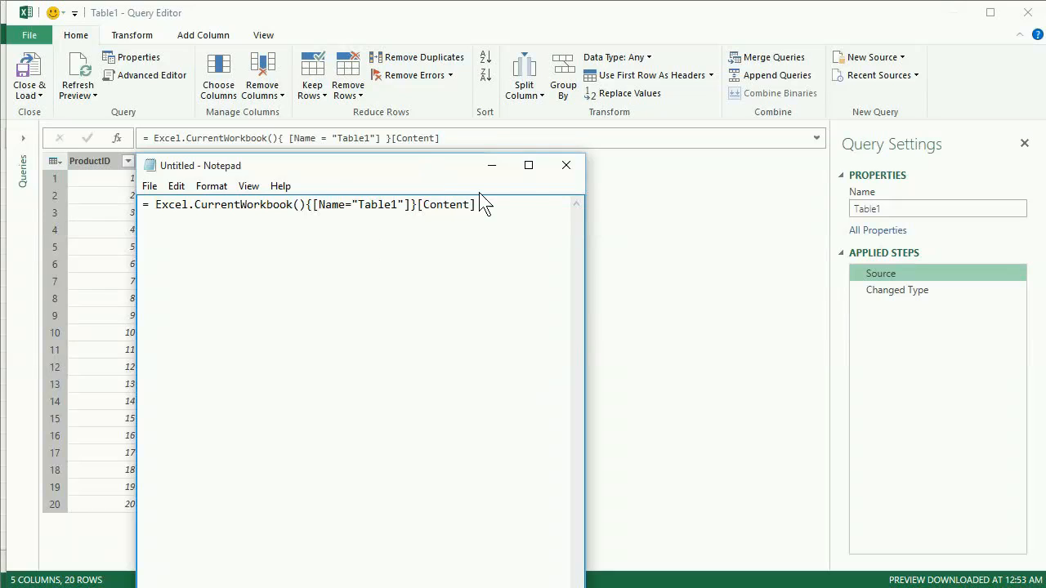
pyautogui.click(492, 165)
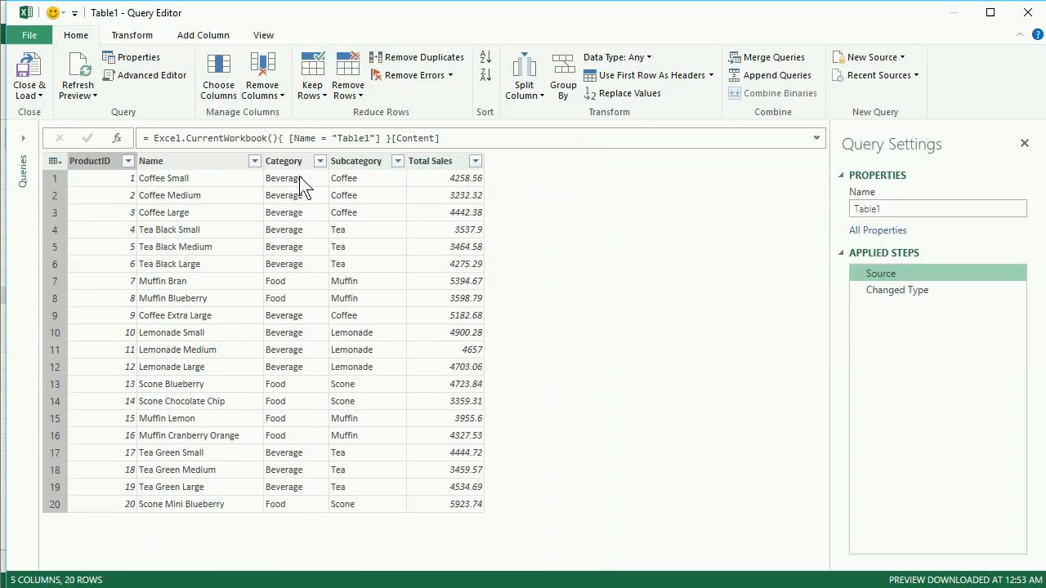